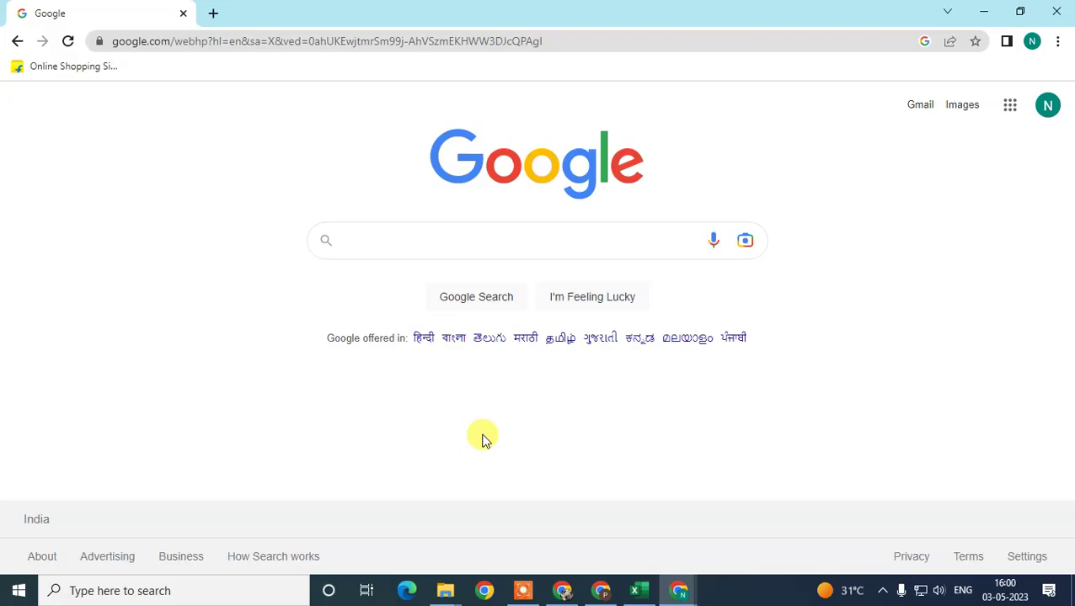
# Check which Google account is signed in by viewing its account details and highlighting the e-mail address
pyautogui.click(1047, 111)
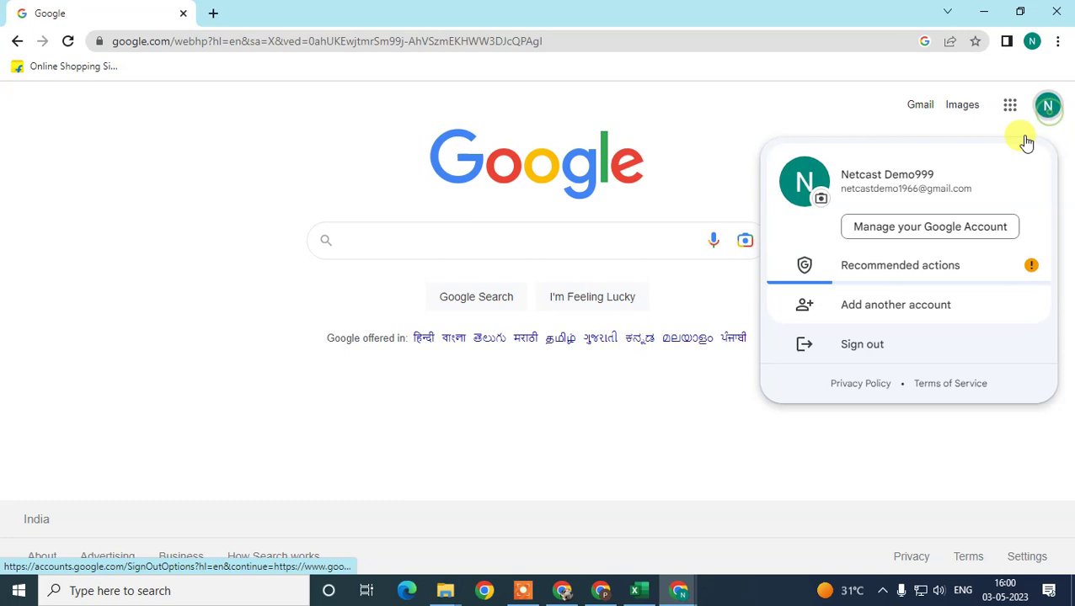
pyautogui.click(276, 132)
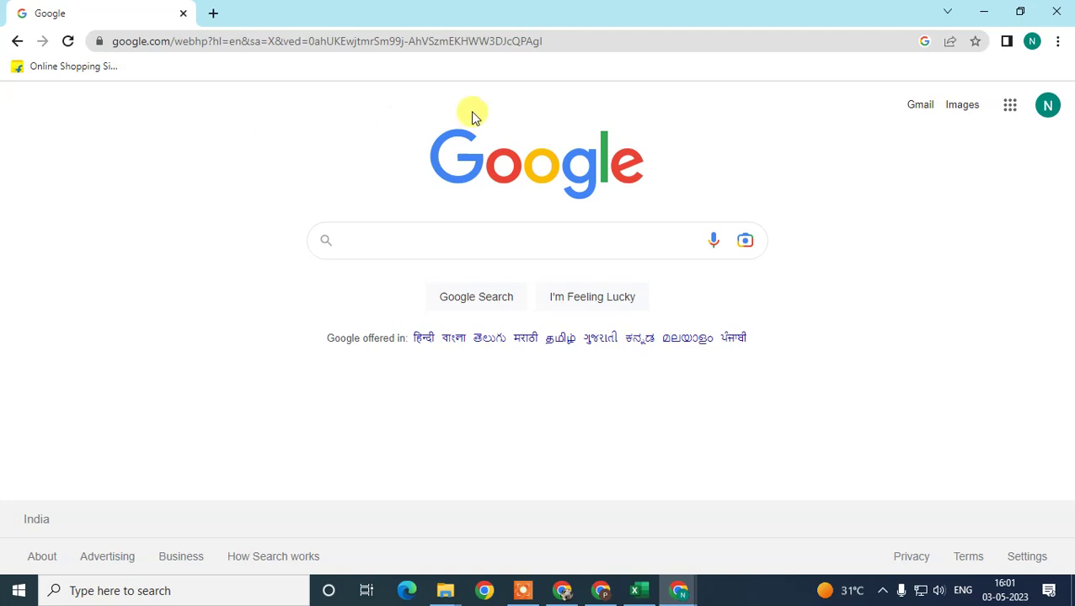
pyautogui.click(1047, 106)
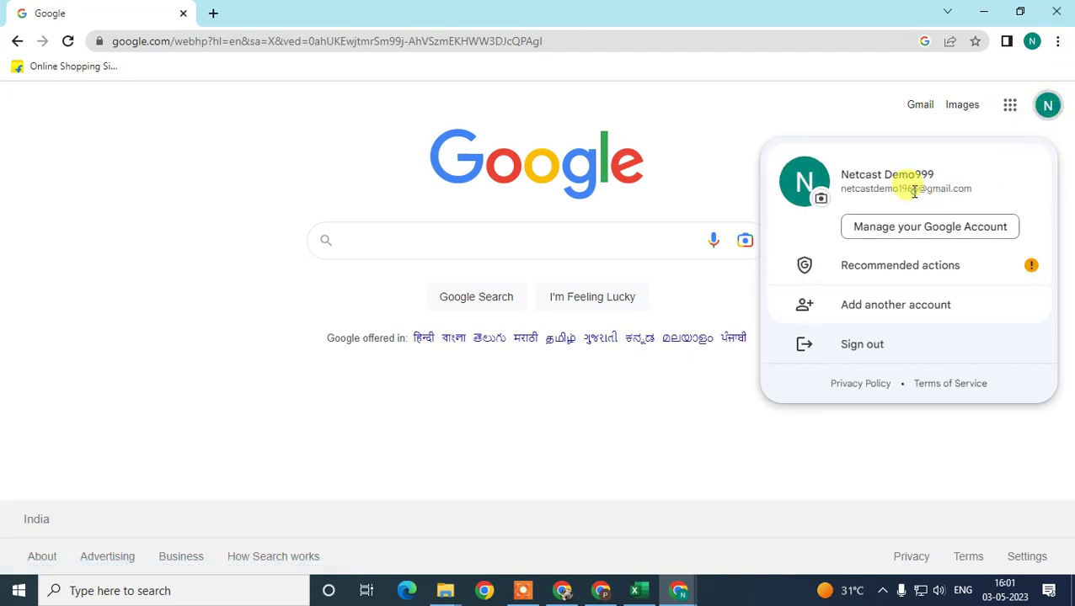
pyautogui.tripleClick(915, 191)
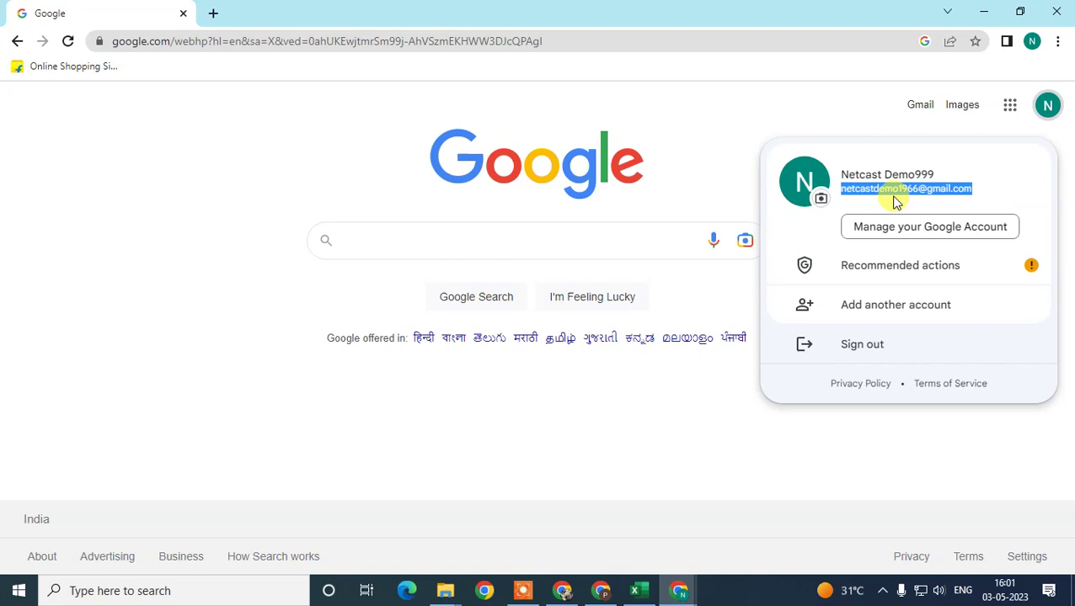
pyautogui.click(733, 102)
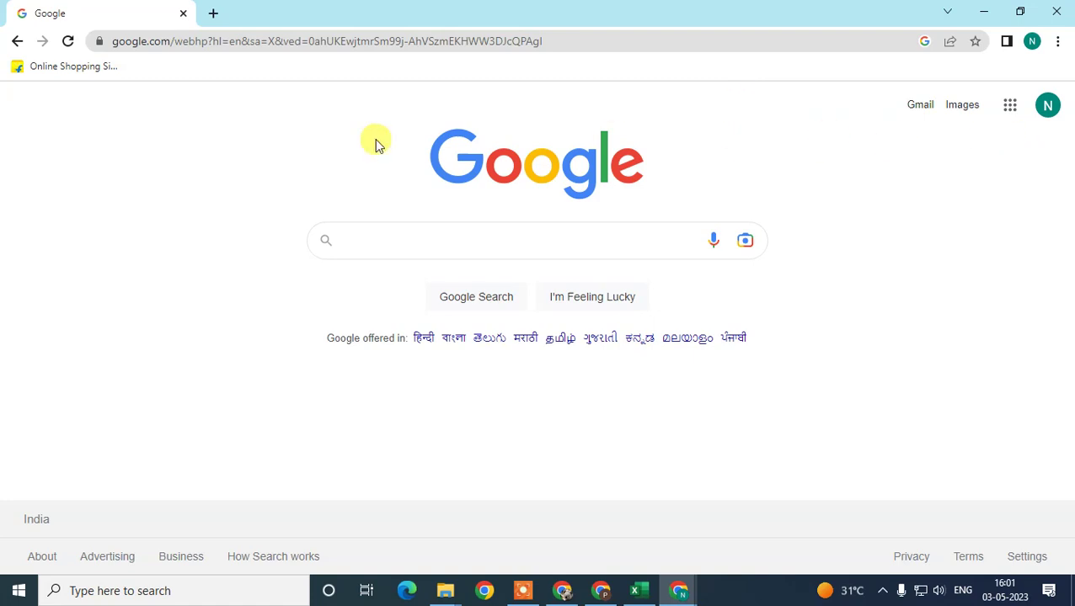
# Search Google for "google maps" and open the Google Maps website from the results
pyautogui.click(199, 41)
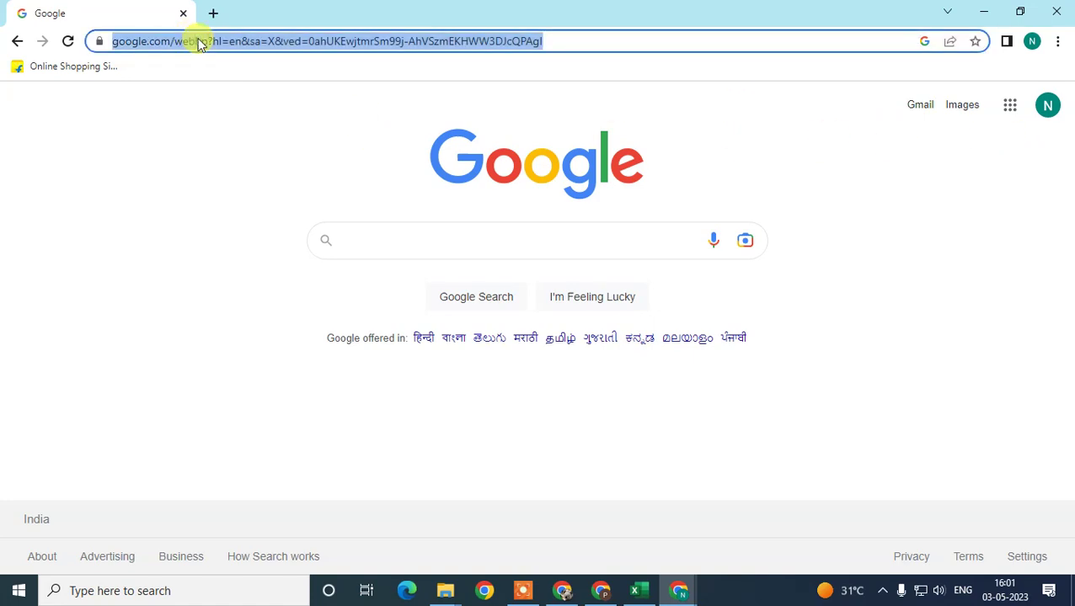
pyautogui.write('google maps')
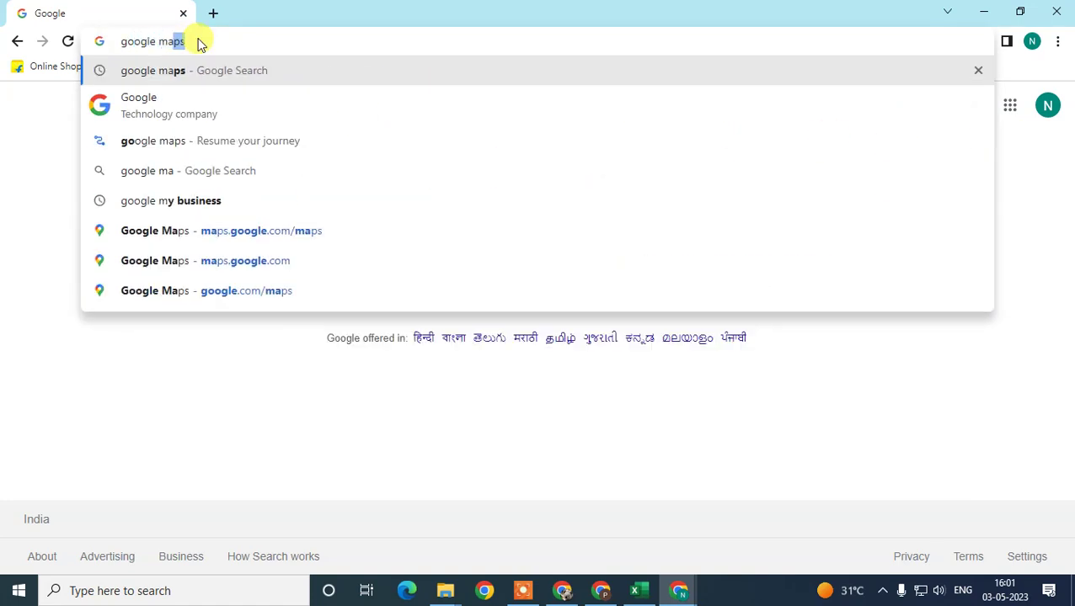
pyautogui.press('Return')
pyautogui.scroll(-3, 423, 438)
pyautogui.scroll(3, 178, 307)
pyautogui.click(212, 275)
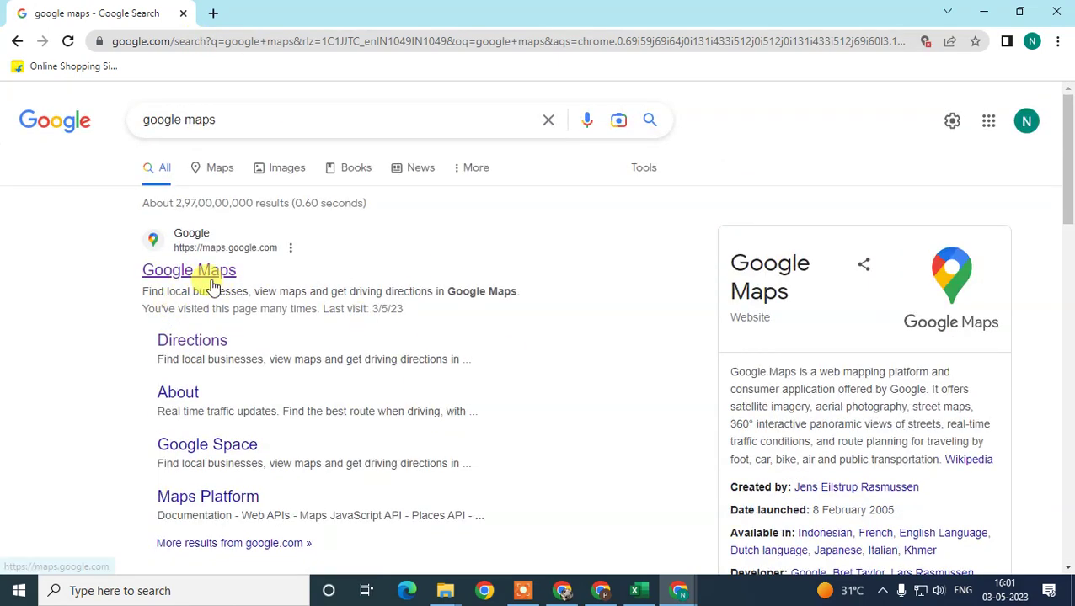
pyautogui.click(213, 267)
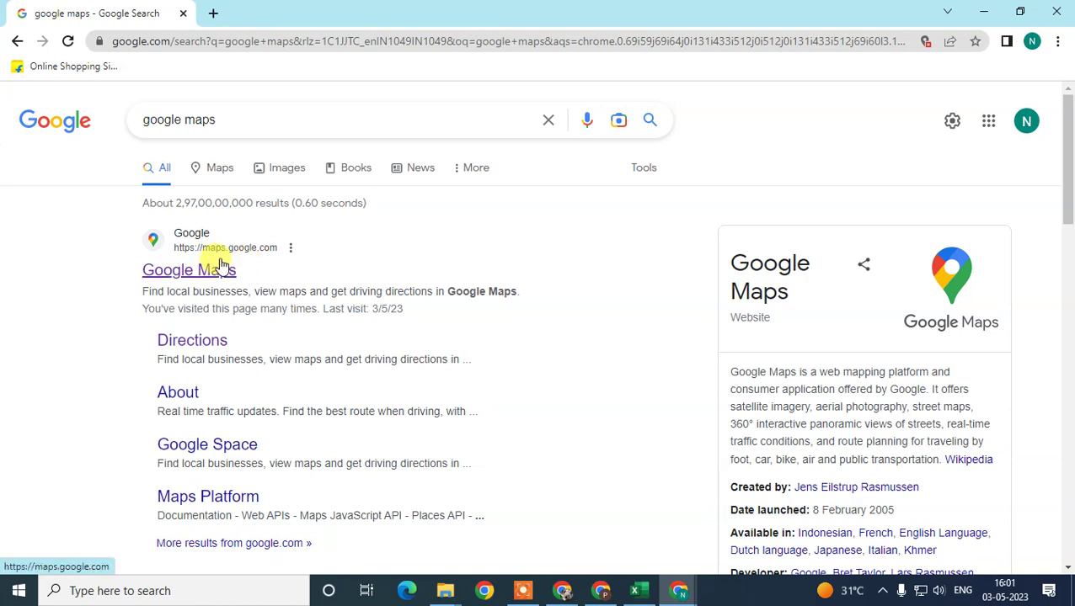
pyautogui.click(223, 270)
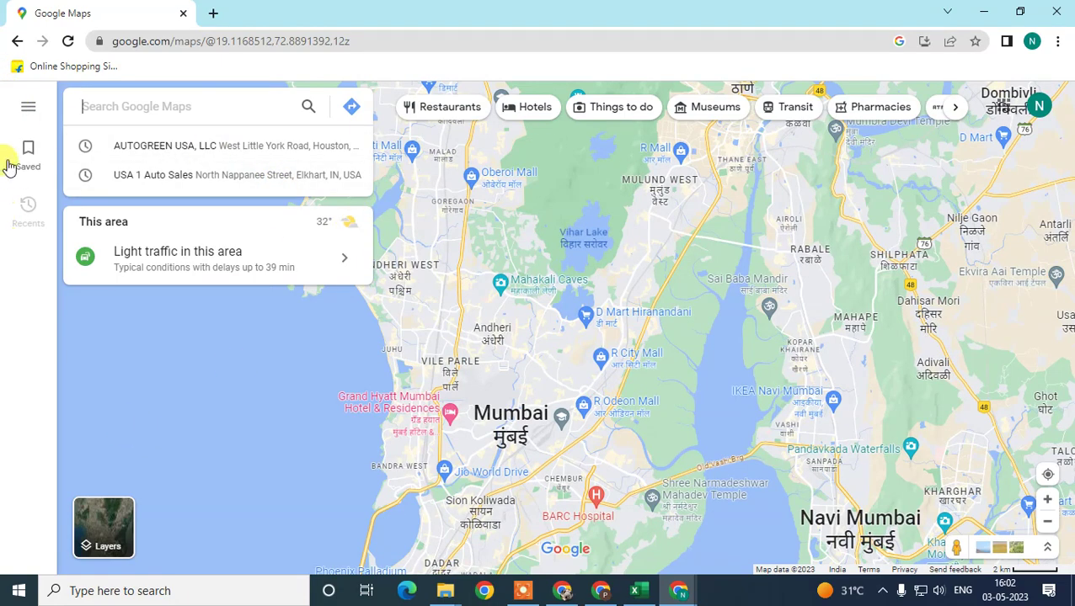
# Open the form for adding a business from Google Maps and inspect its business name and category fields
pyautogui.click(23, 113)
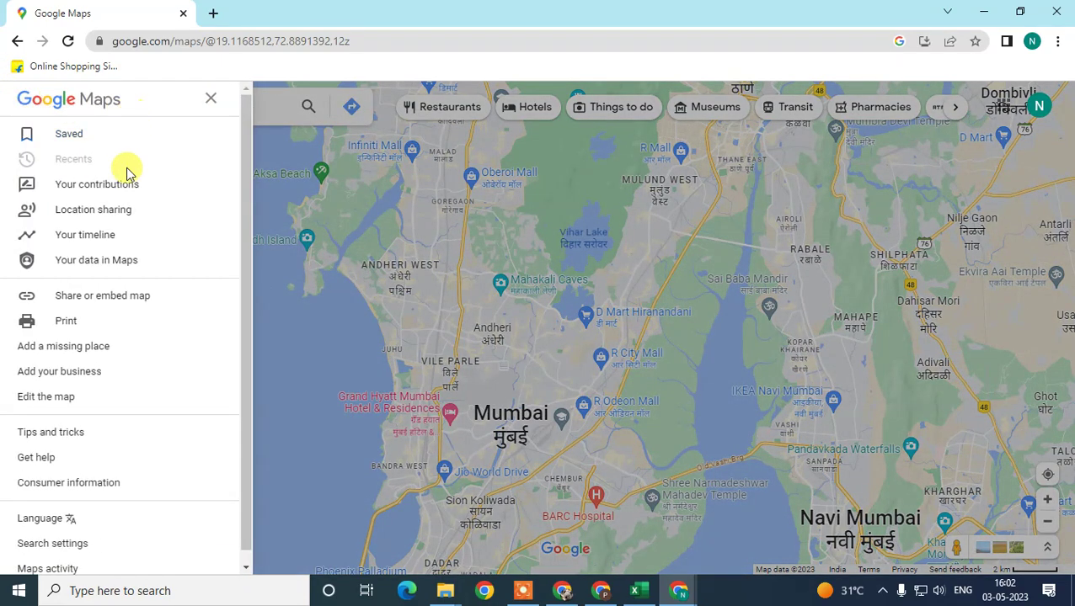
pyautogui.click(67, 371)
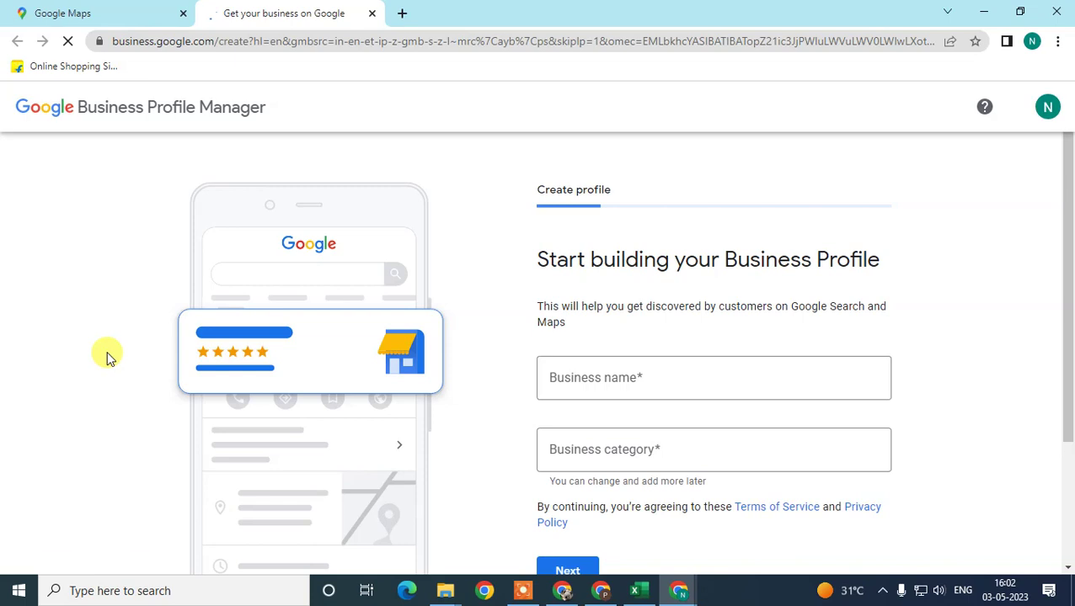
pyautogui.scroll(-1, 770, 205)
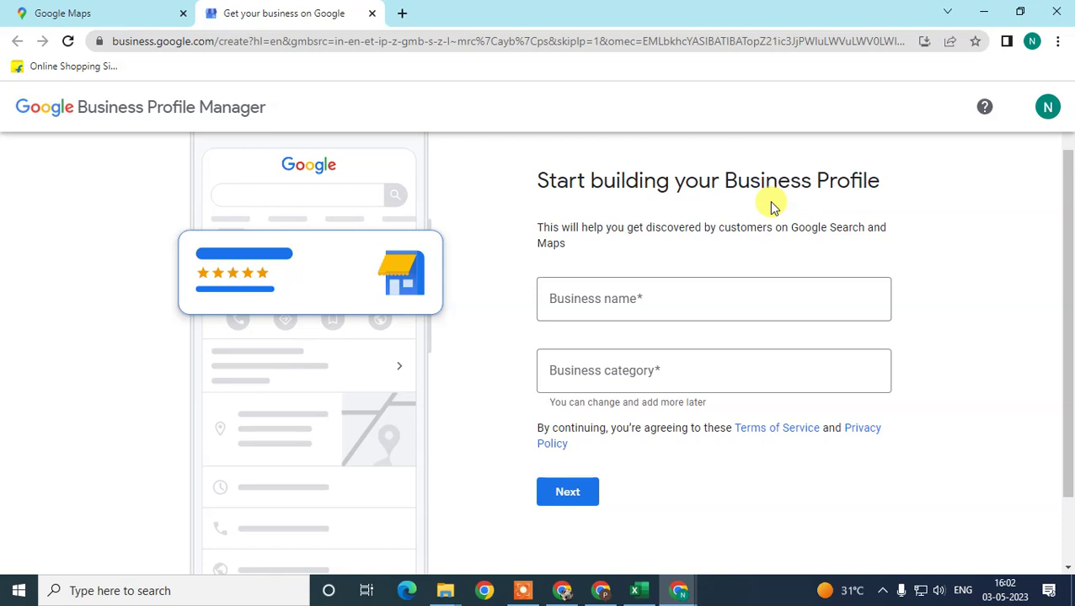
pyautogui.click(612, 292)
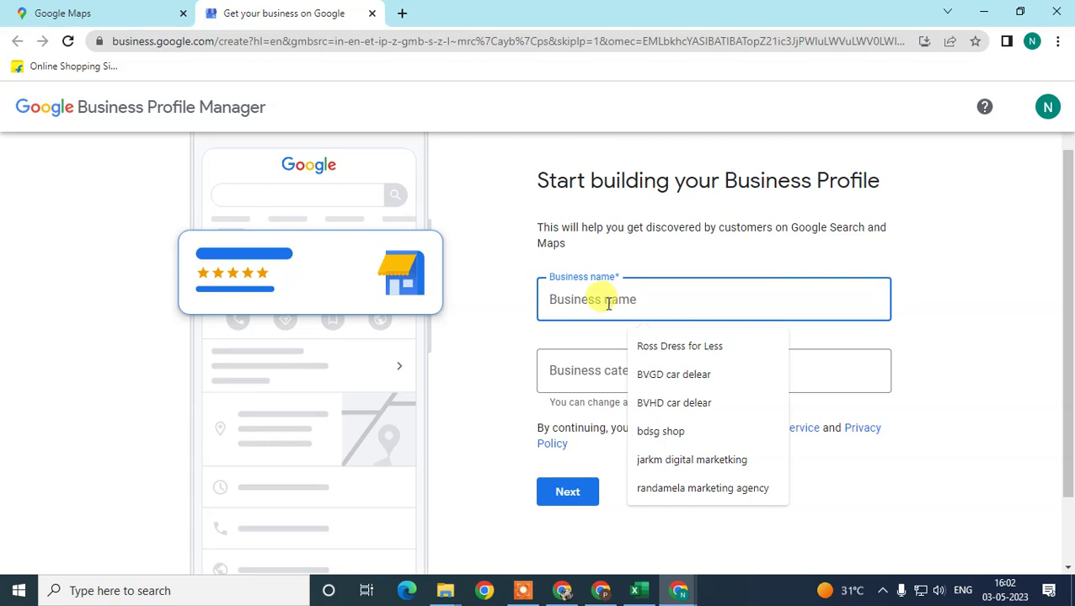
pyautogui.click(964, 267)
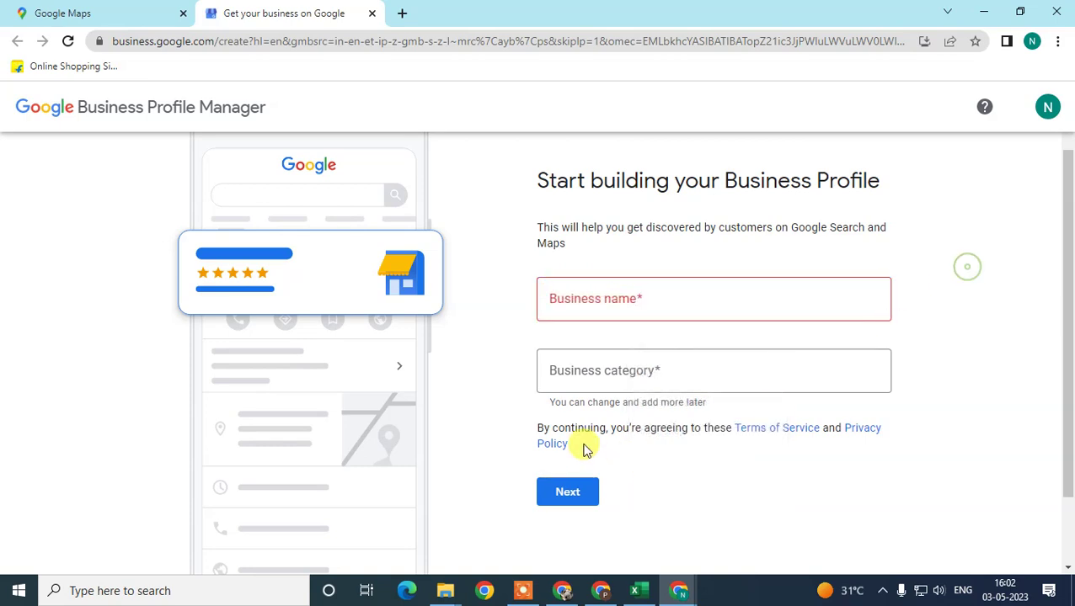
pyautogui.click(558, 373)
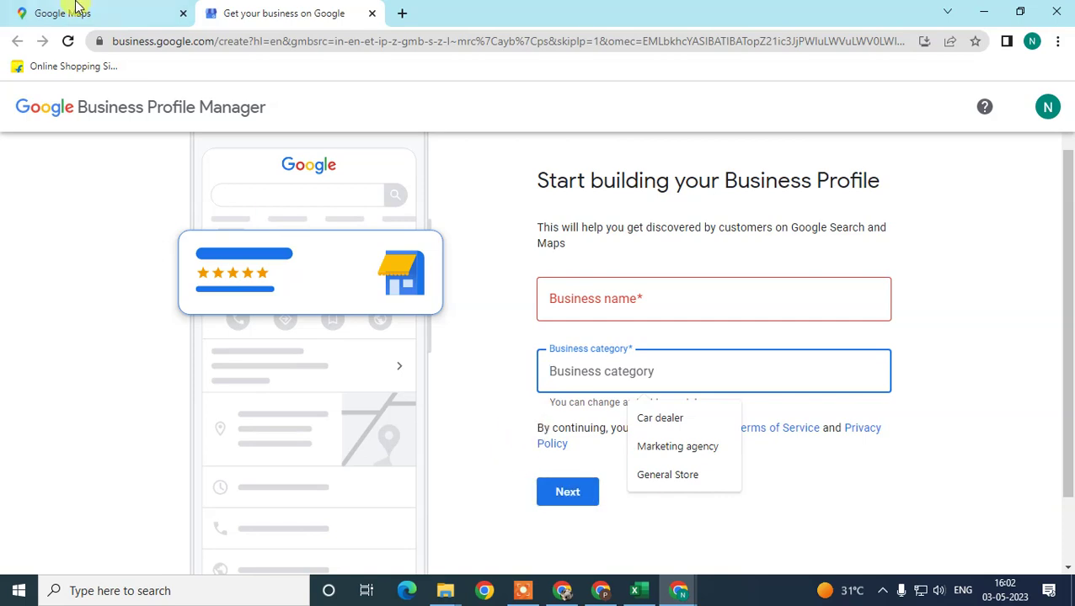
# Search Google for "my business" in a new browser tab
pyautogui.click(402, 13)
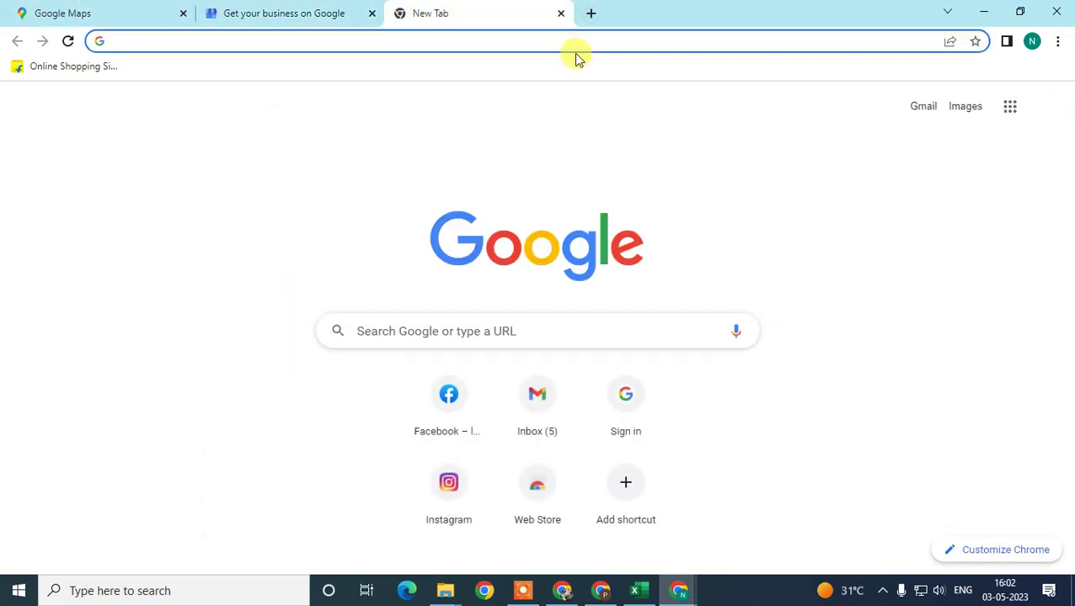
pyautogui.write('google m')
pyautogui.press('BackSpace')
pyautogui.press('BackSpace')
pyautogui.press('BackSpace')
pyautogui.press('BackSpace')
pyautogui.press('BackSpace')
pyautogui.press('BackSpace')
pyautogui.press('BackSpace')
pyautogui.press('BackSpace')
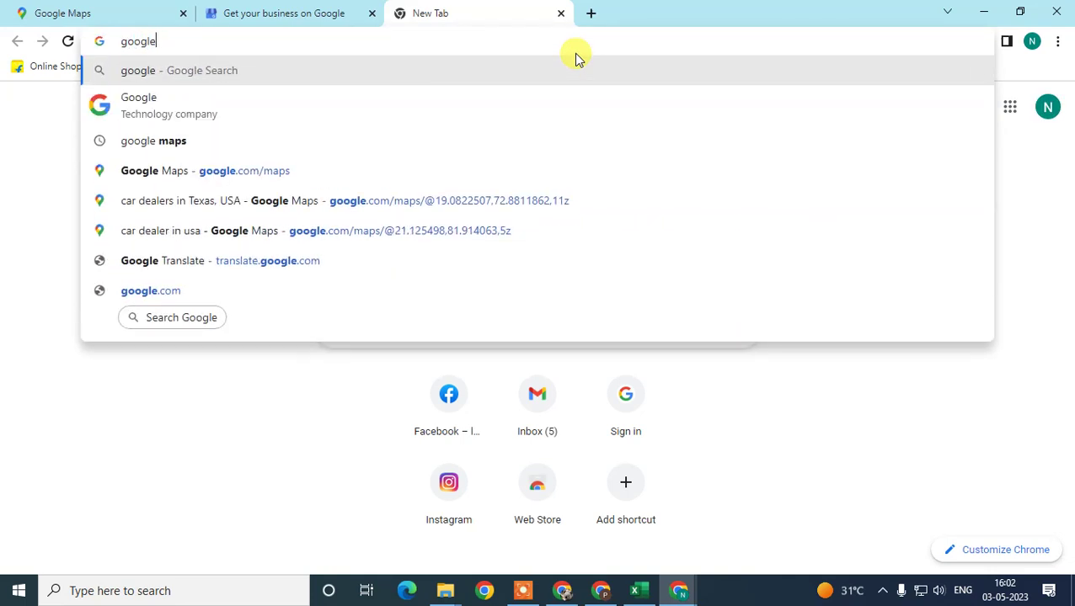
pyautogui.write('my b')
pyautogui.press('Return')
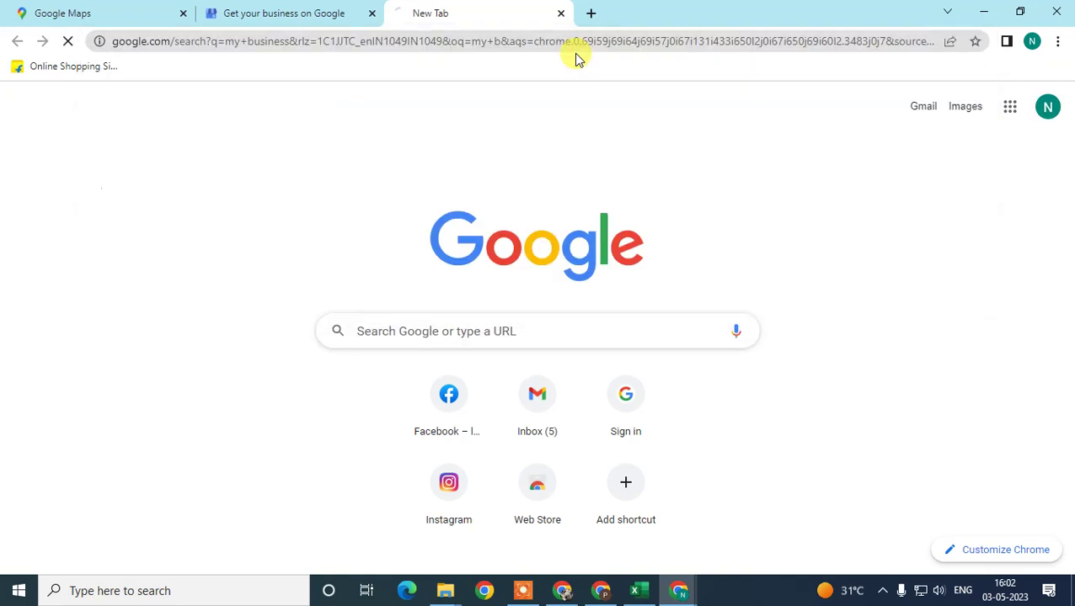
# Display all managed Business Profiles, open the bdsg shop profile and look over its management options
pyautogui.scroll(-4, 309, 335)
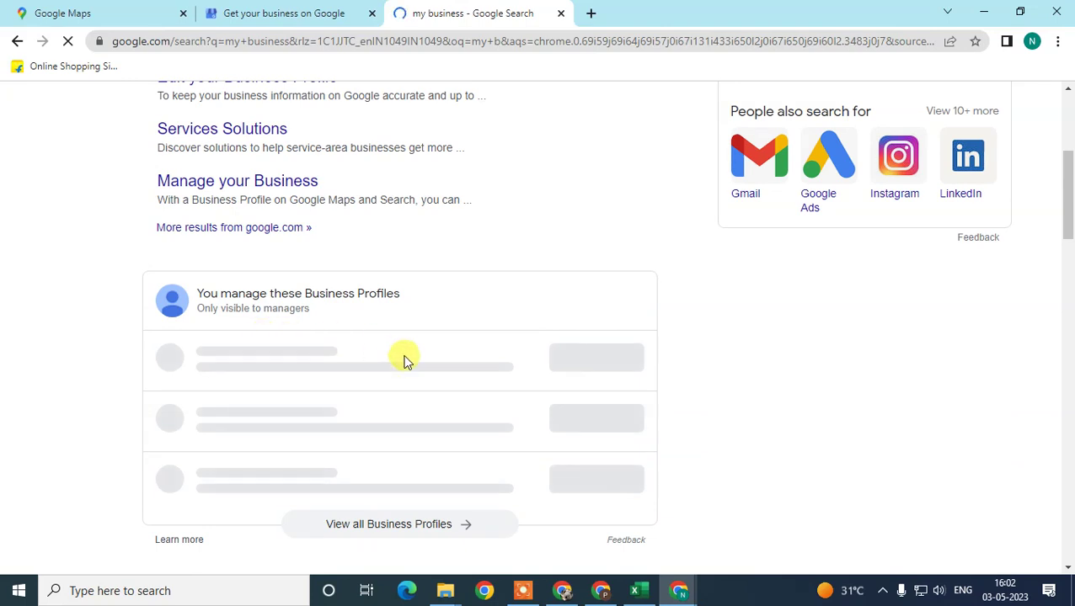
pyautogui.scroll(-1, 303, 320)
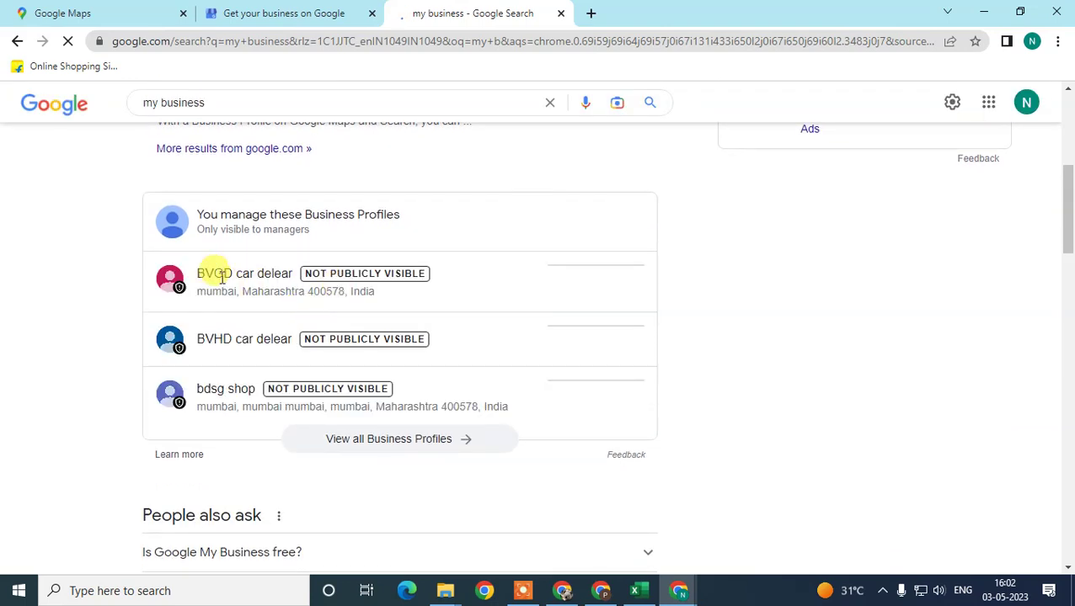
pyautogui.click(443, 447)
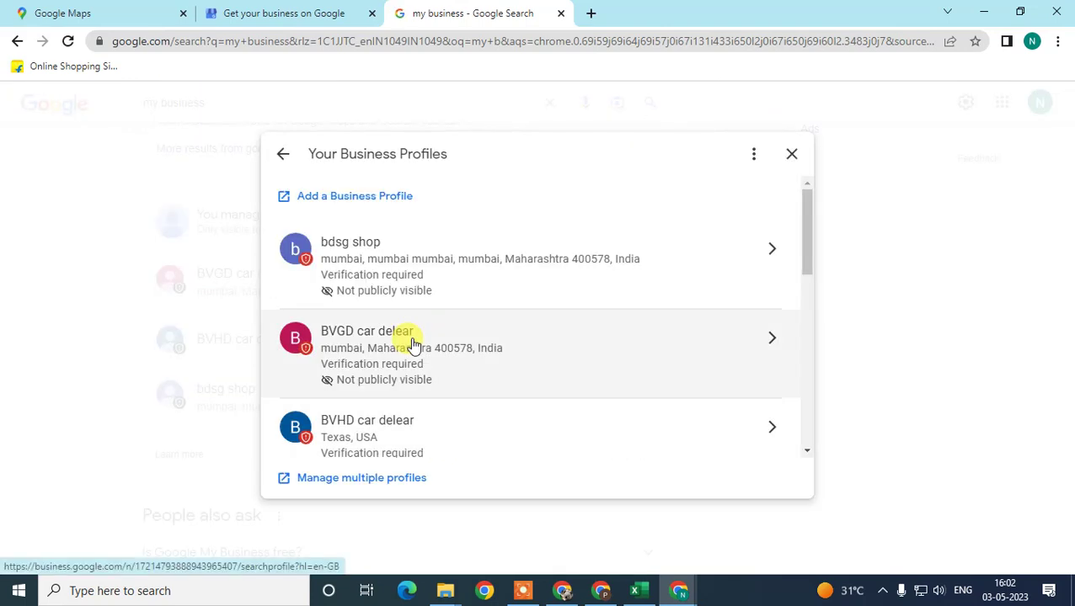
pyautogui.click(374, 260)
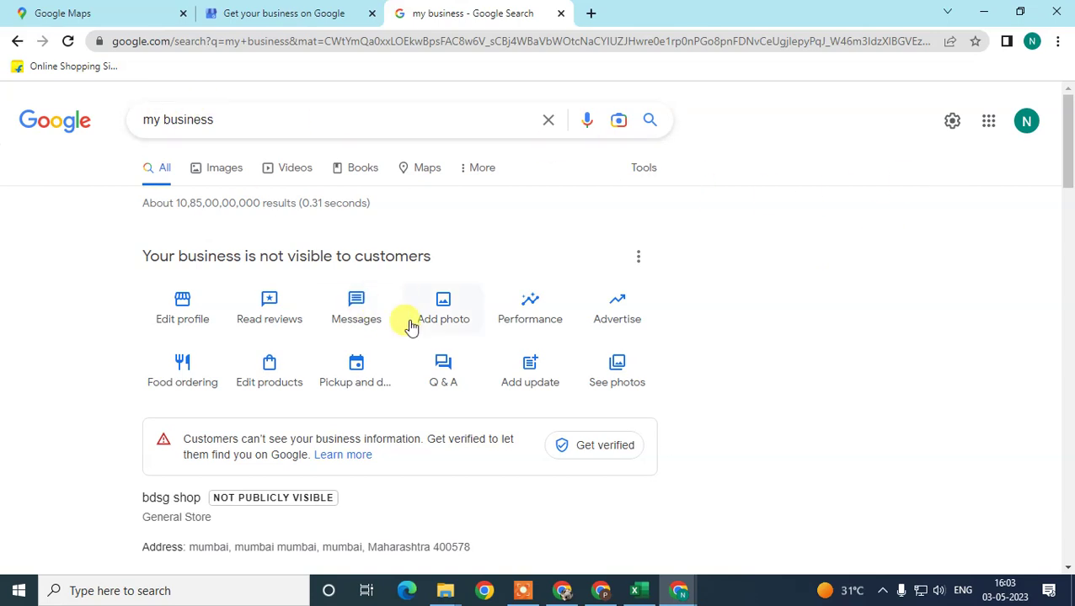
pyautogui.scroll(-1, 345, 321)
pyautogui.scroll(-1, 438, 320)
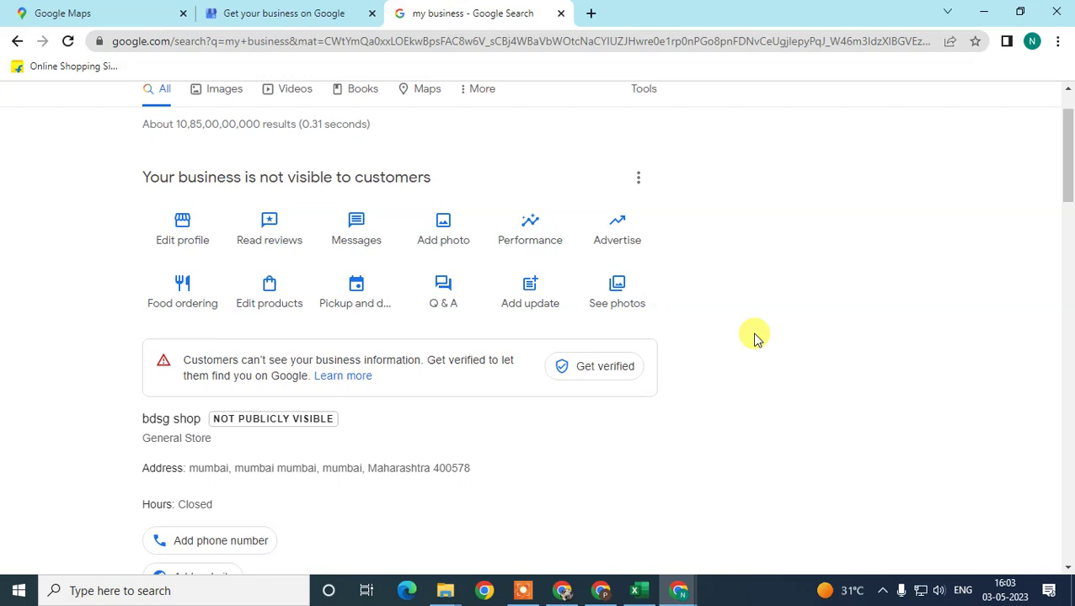
# Close the "Get your business on Google" page and return to the bdsg shop profile management page
pyautogui.click(243, 11)
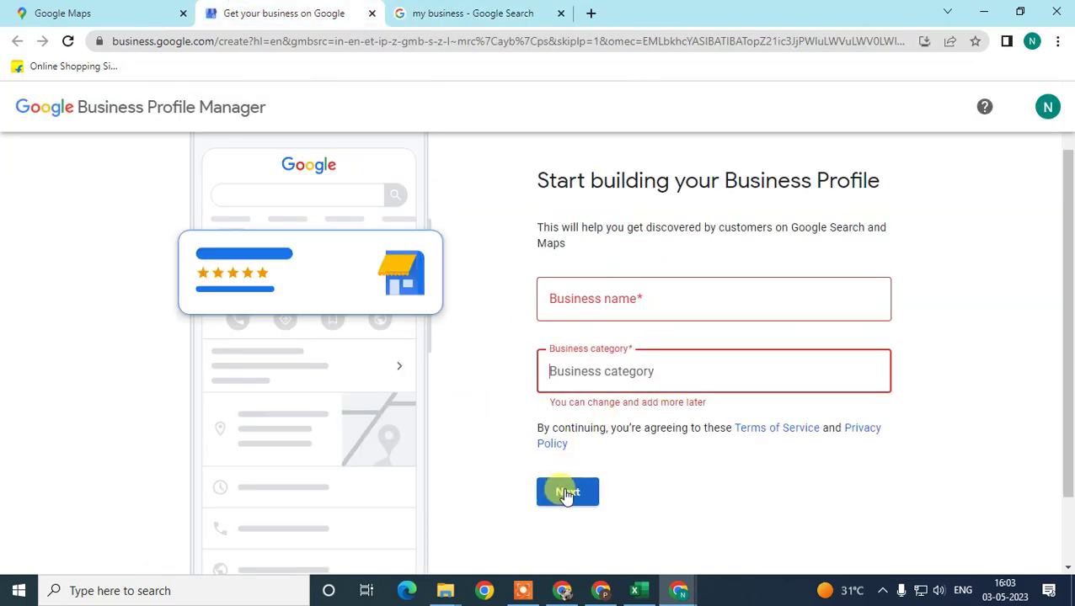
pyautogui.click(371, 13)
pyautogui.scroll(1, 384, 274)
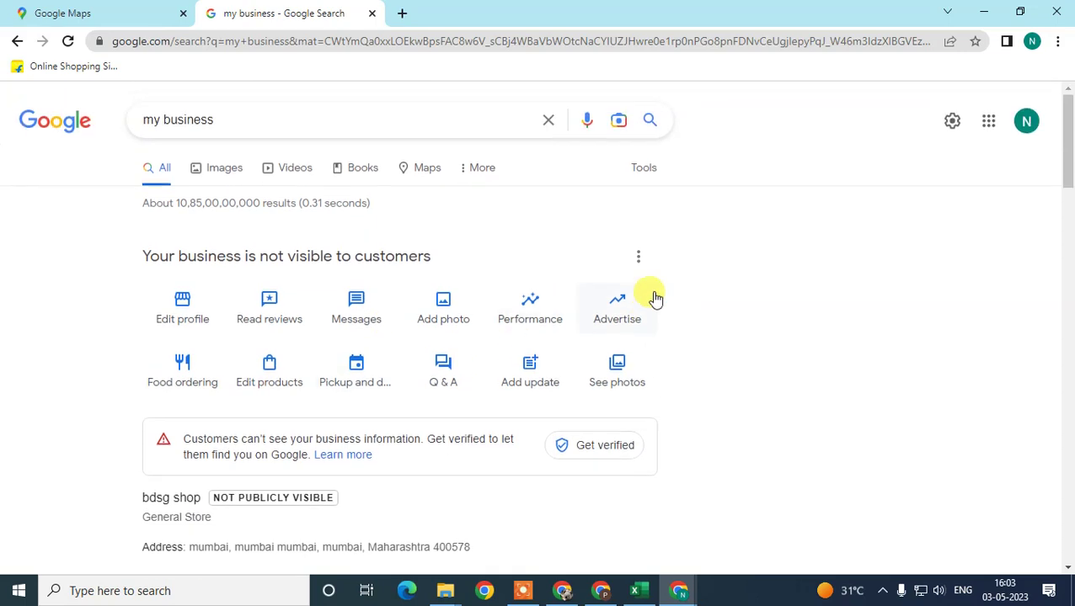
# Examine the additional options available for the bdsg shop profile, such as settings and adding a new profile
pyautogui.click(639, 257)
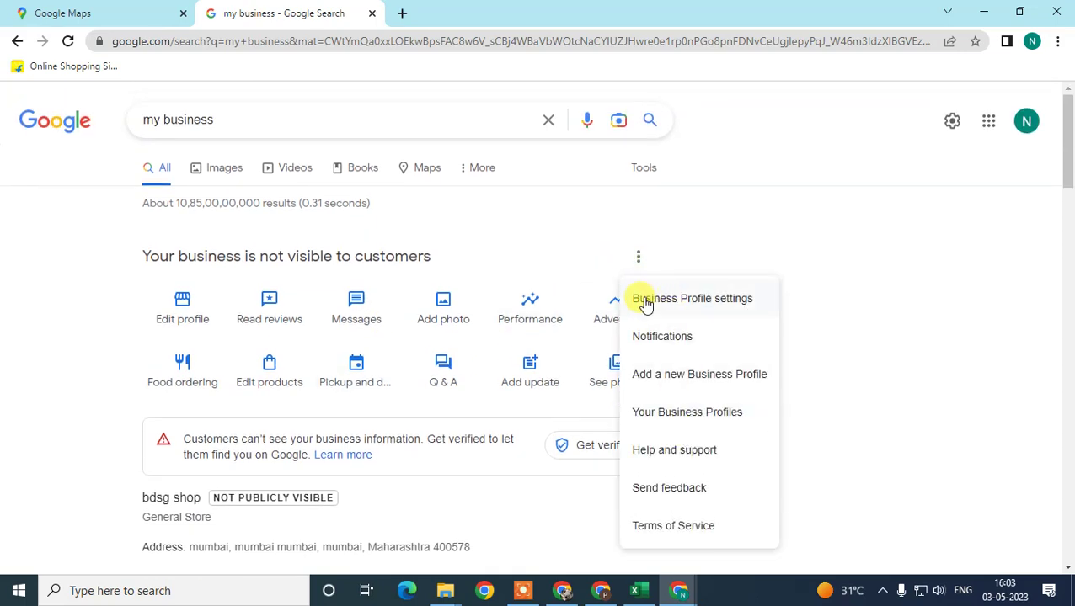
pyautogui.click(137, 319)
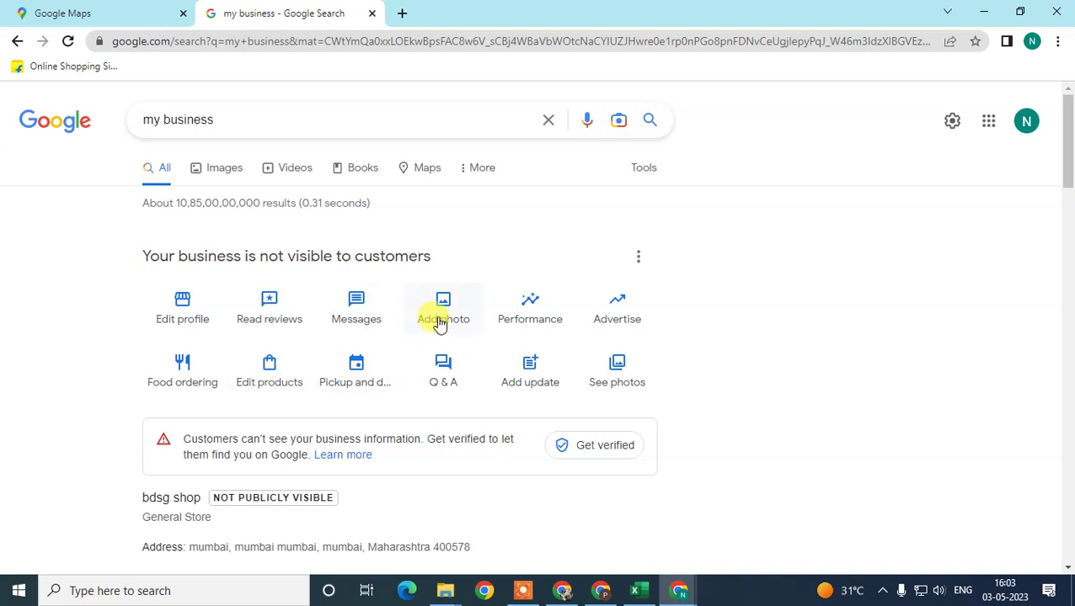
pyautogui.click(639, 257)
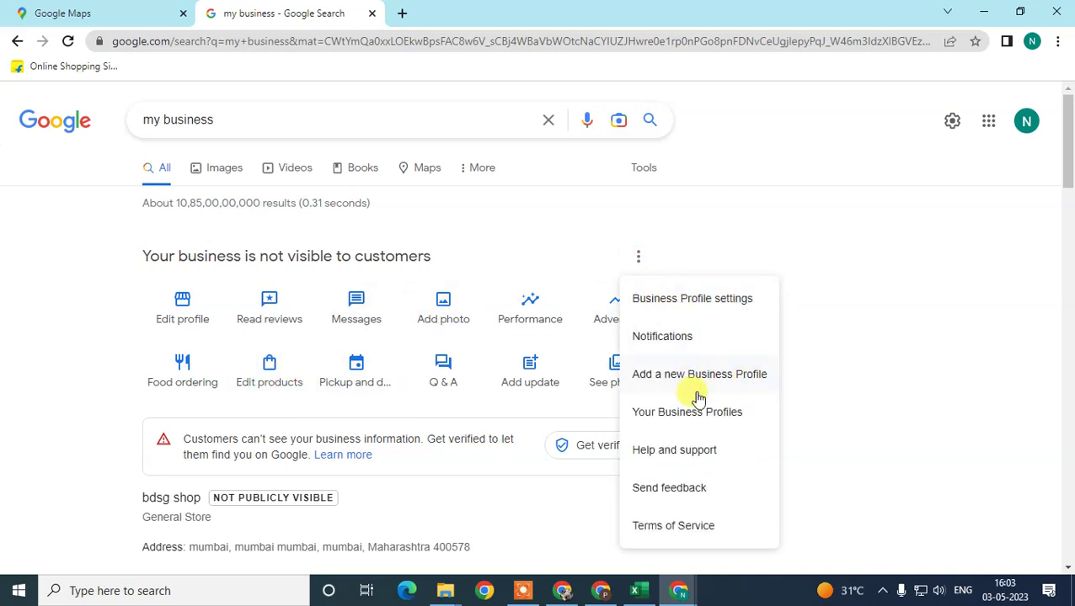
pyautogui.click(892, 297)
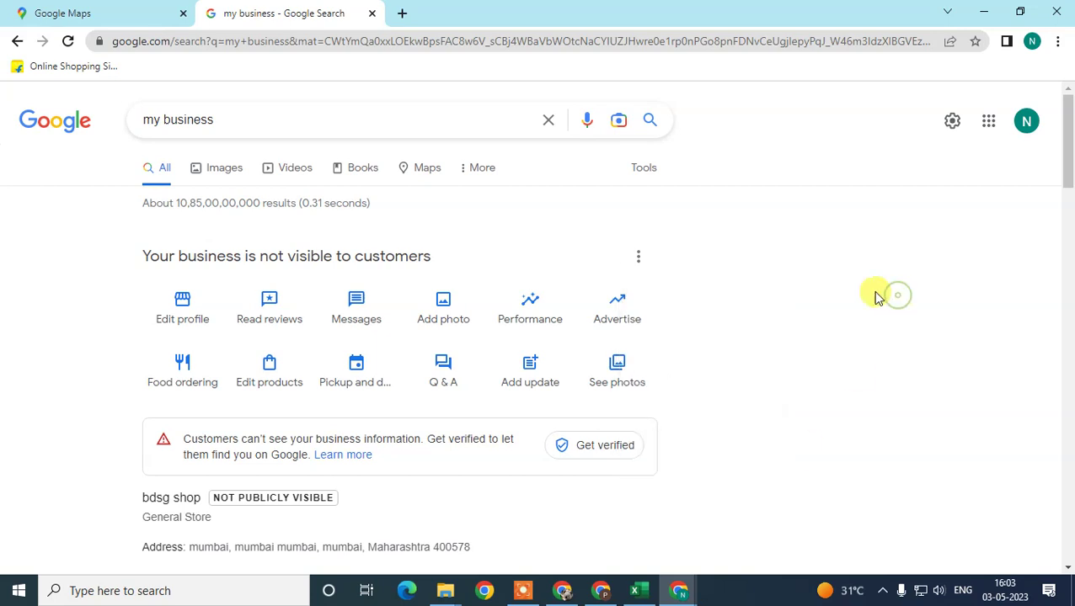
# Read the notice about customer visibility, start verifying the bdsg shop profile and review the suggested matching businesses
pyautogui.moveTo(190, 440); pyautogui.dragTo(452, 452)
pyautogui.click(196, 433)
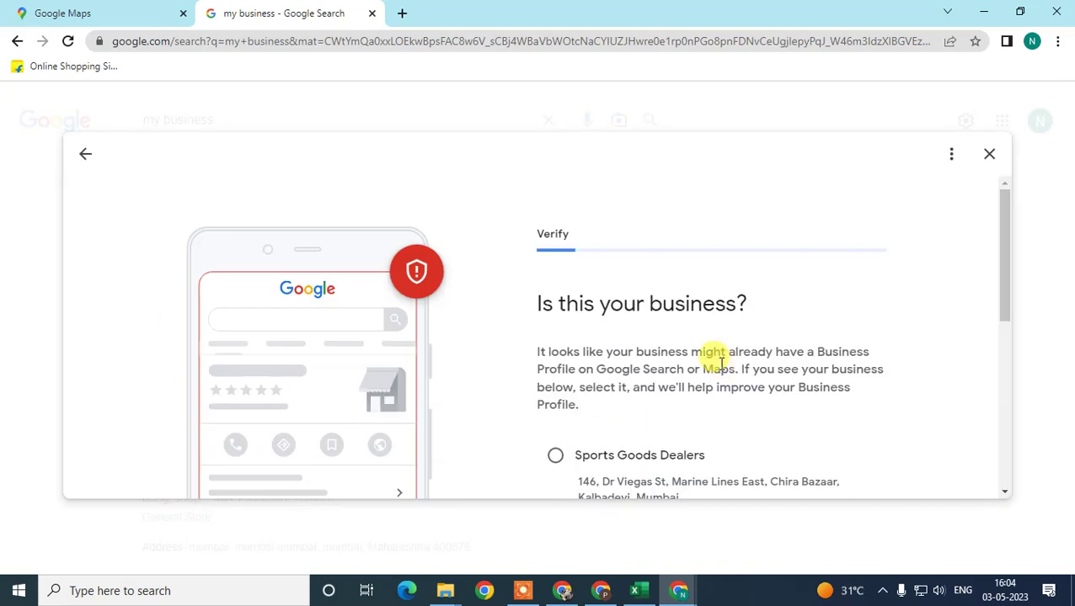
pyautogui.scroll(-2, 722, 362)
pyautogui.scroll(-2, 722, 362)
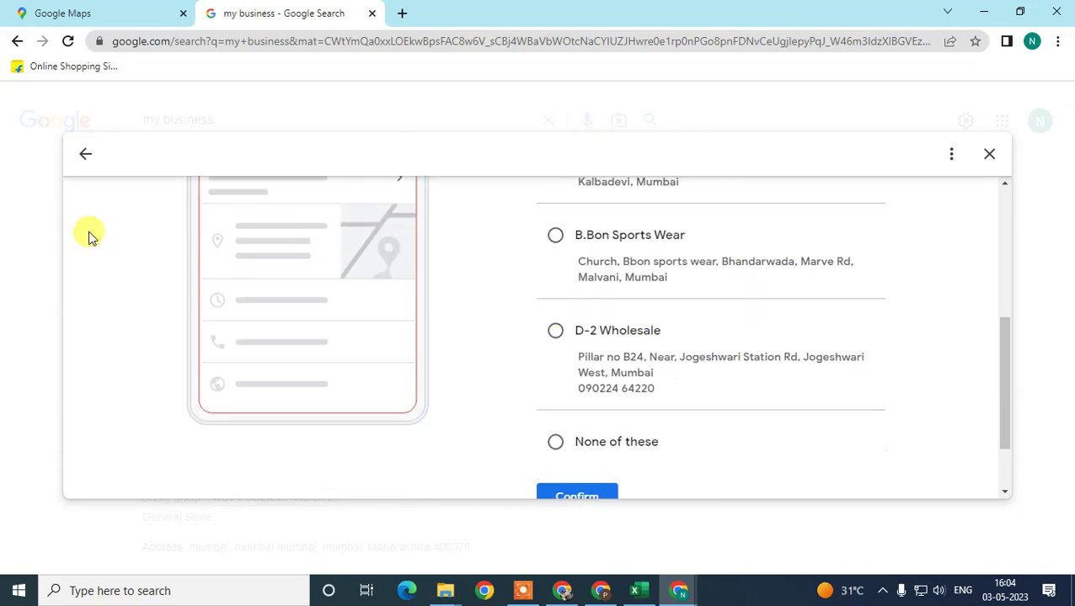
# Look over the suggested matching businesses and exit the bdsg shop verification without selecting any of them
pyautogui.click(23, 164)
pyautogui.click(549, 369)
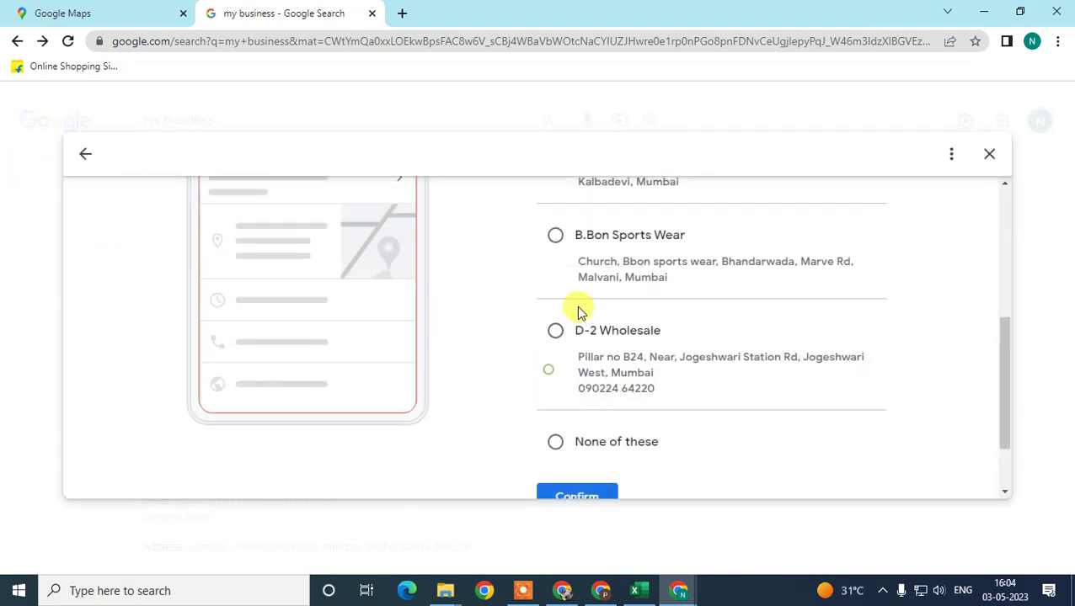
pyautogui.scroll(-1, 713, 410)
pyautogui.scroll(6, 115, 324)
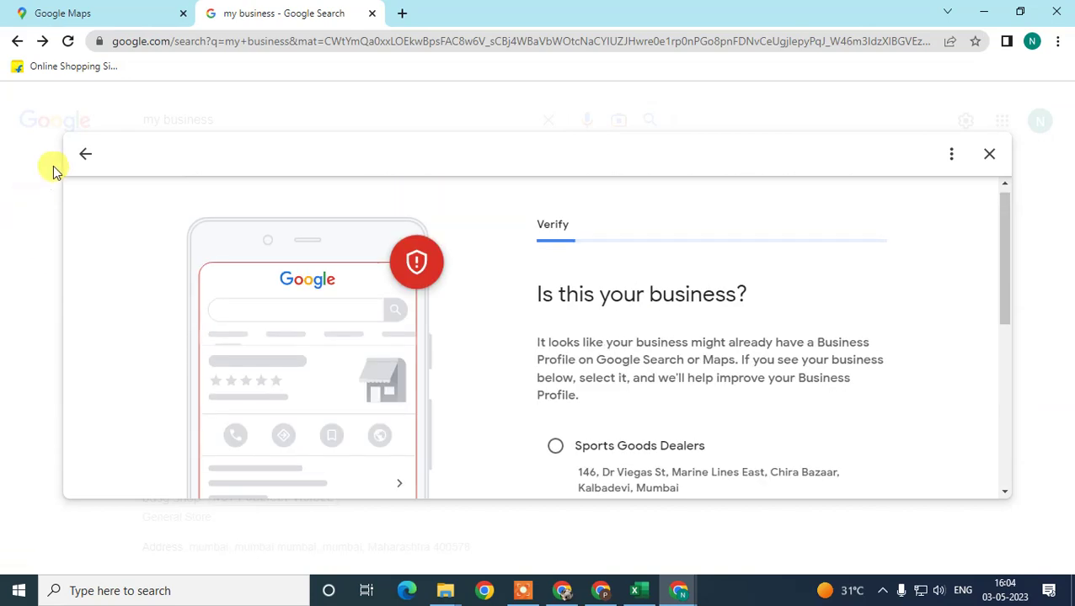
pyautogui.click(990, 156)
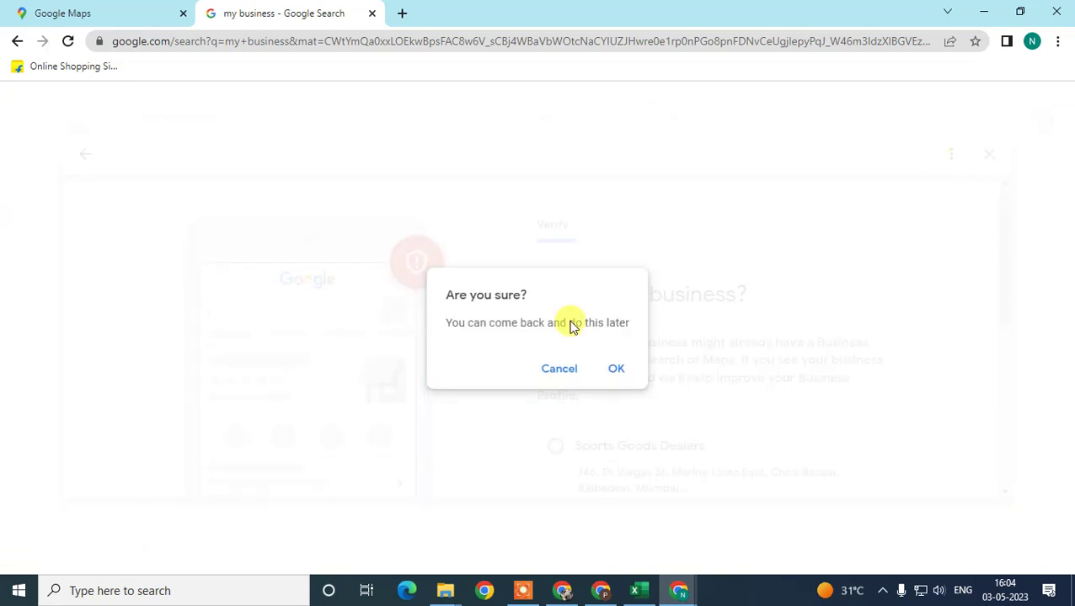
pyautogui.click(615, 371)
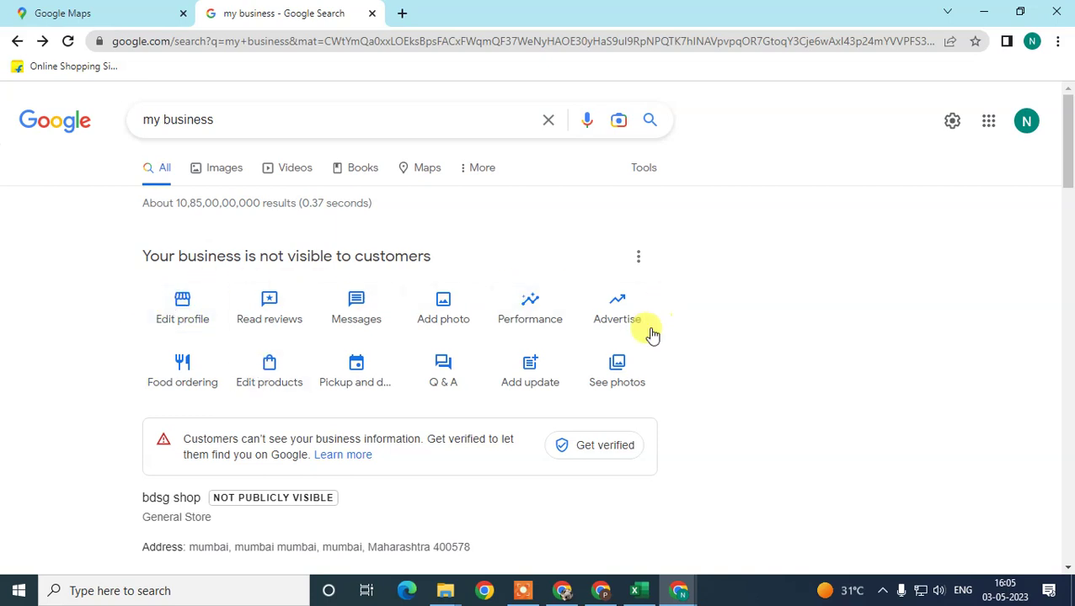
# Open the bdsg shop's business information for editing, look through its contact, location, hours and additional attribute sections, and close it
pyautogui.click(637, 256)
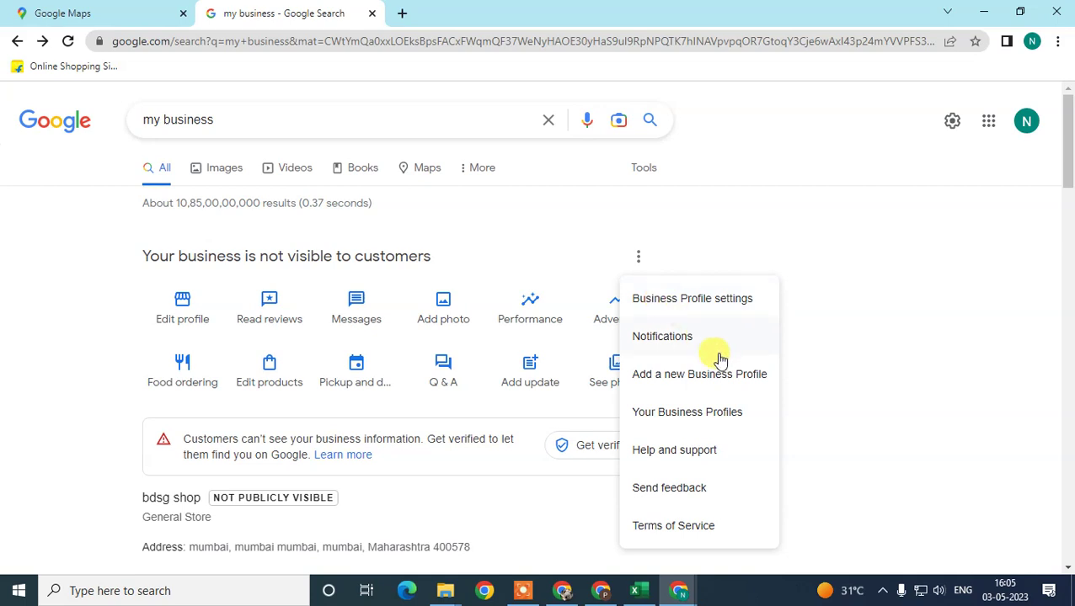
pyautogui.click(181, 310)
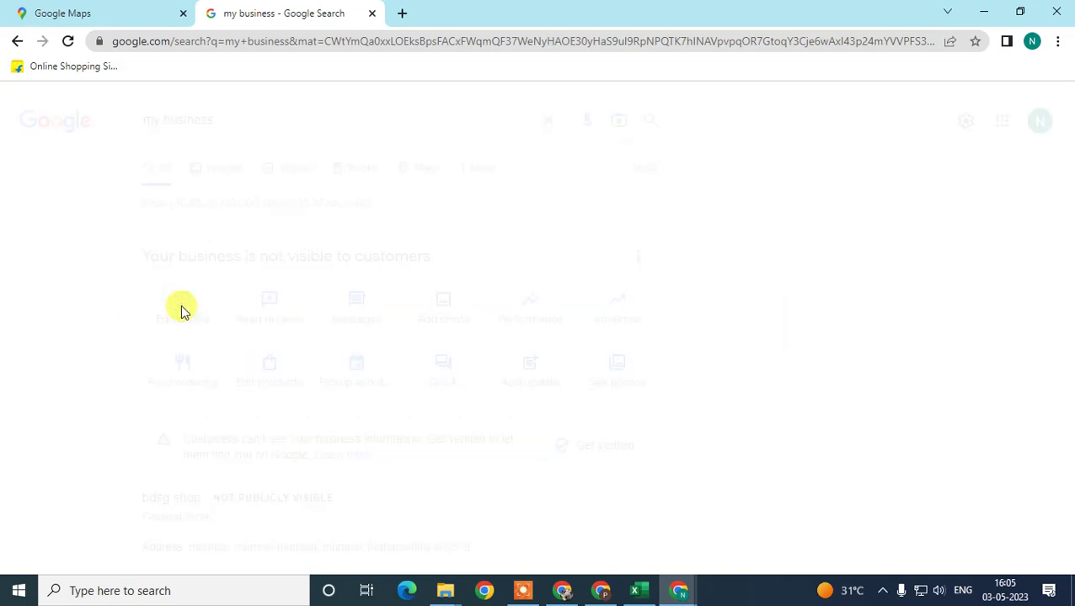
pyautogui.click(379, 204)
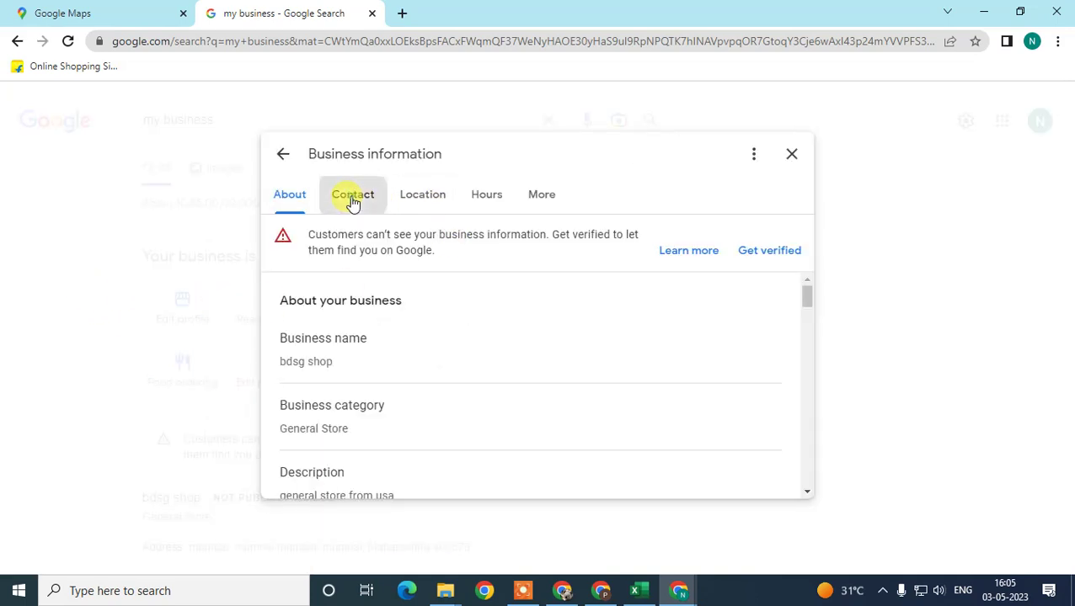
pyautogui.click(434, 202)
pyautogui.click(490, 199)
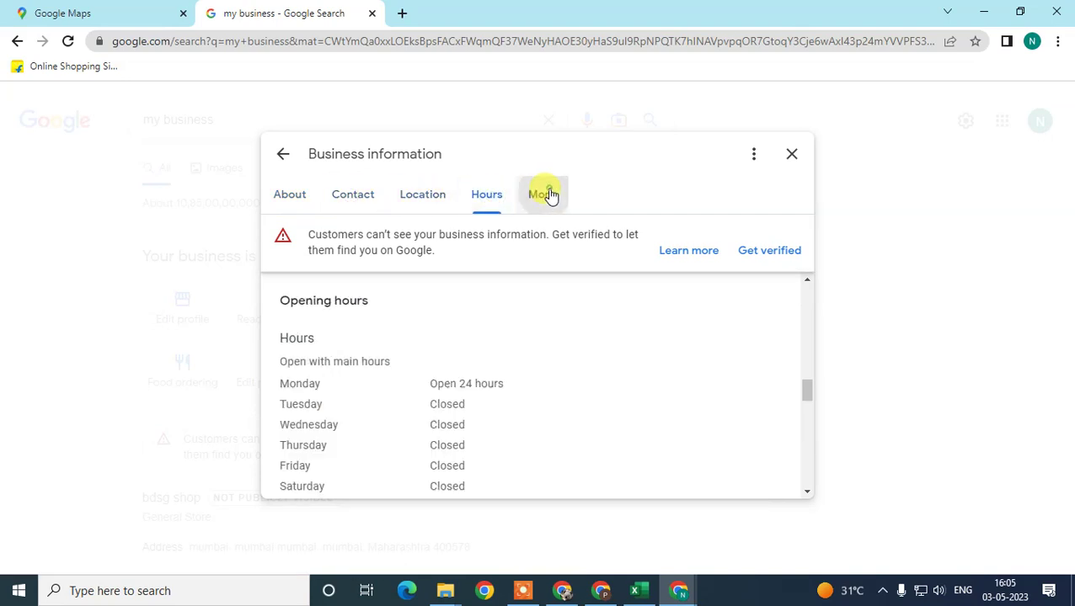
pyautogui.click(548, 195)
pyautogui.scroll(-10, 419, 348)
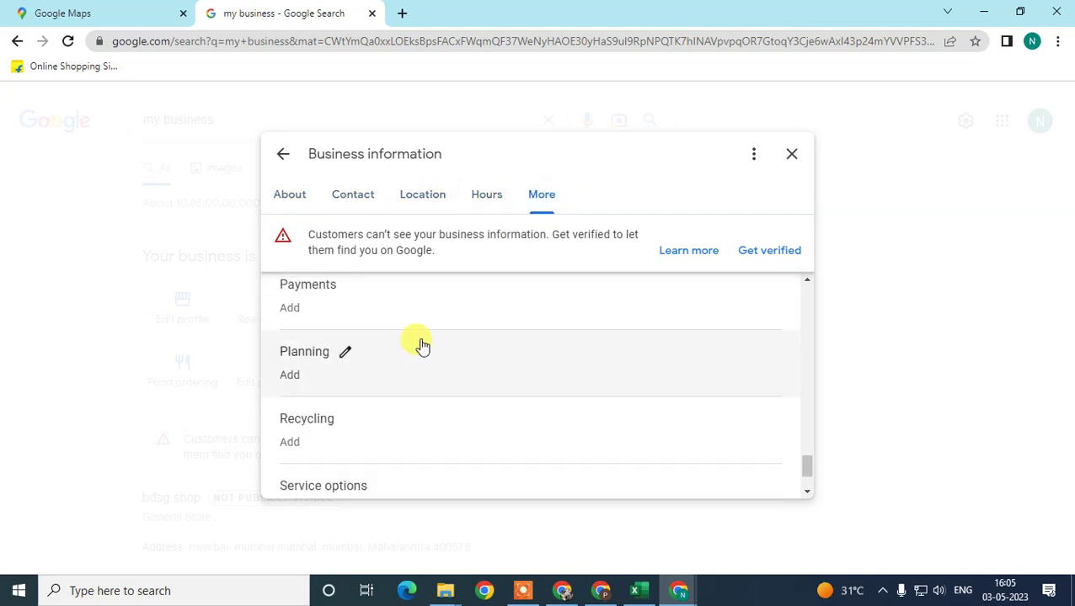
pyautogui.scroll(5, 408, 341)
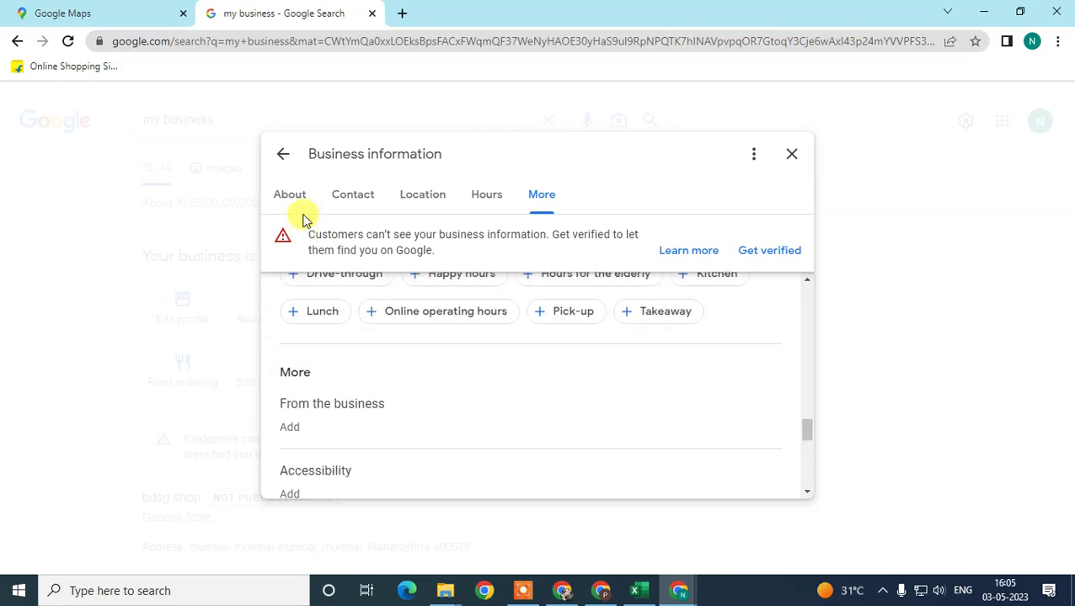
pyautogui.click(295, 199)
pyautogui.click(281, 156)
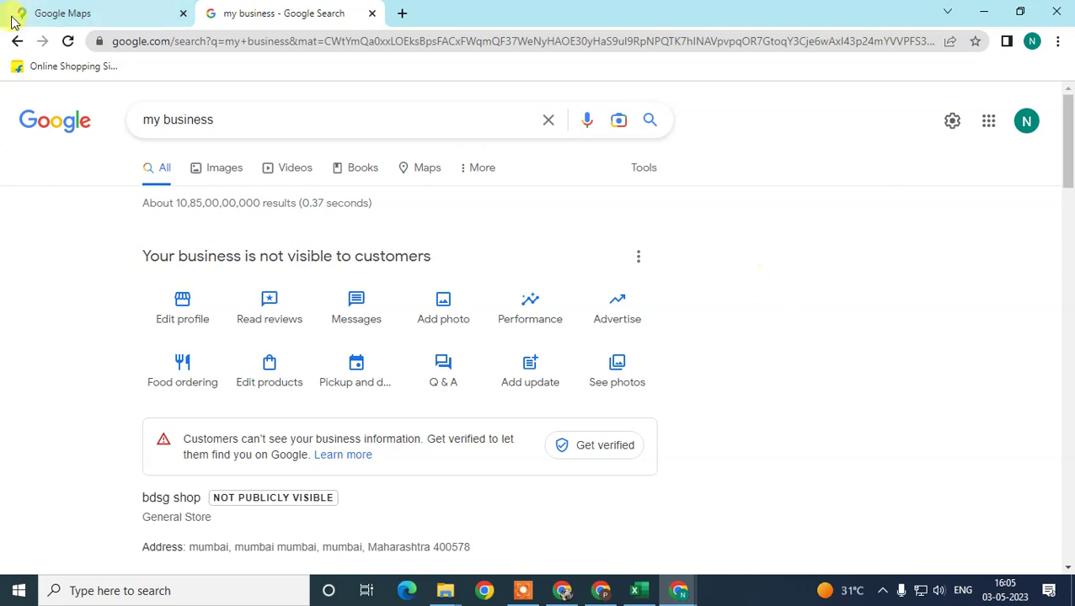
# Reload the business results, open help and support for the profile and skim the management article down to its further help choices
pyautogui.click(69, 42)
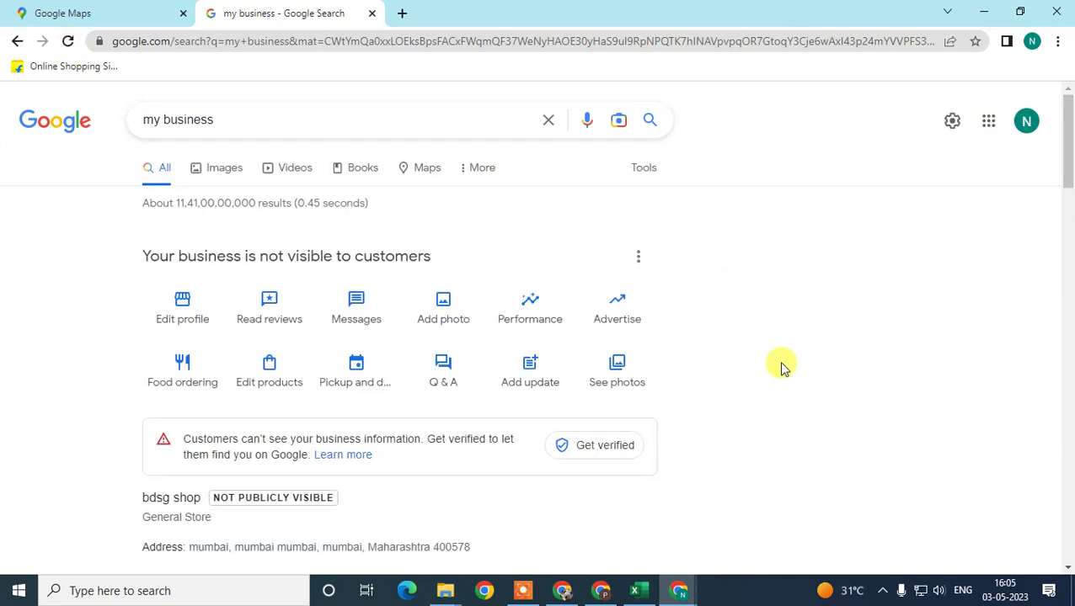
pyautogui.click(639, 260)
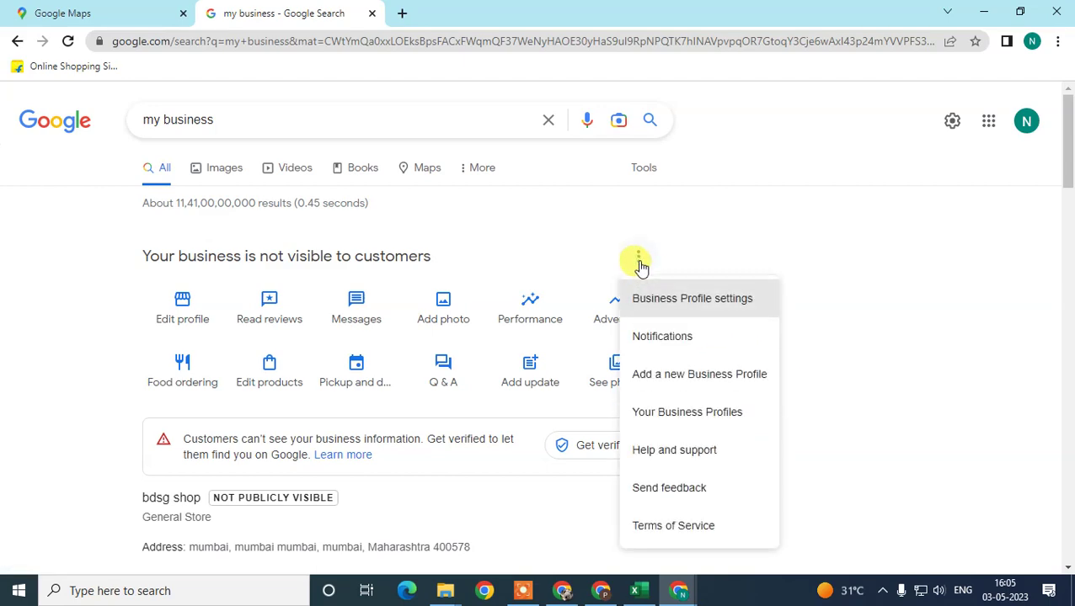
pyautogui.click(677, 453)
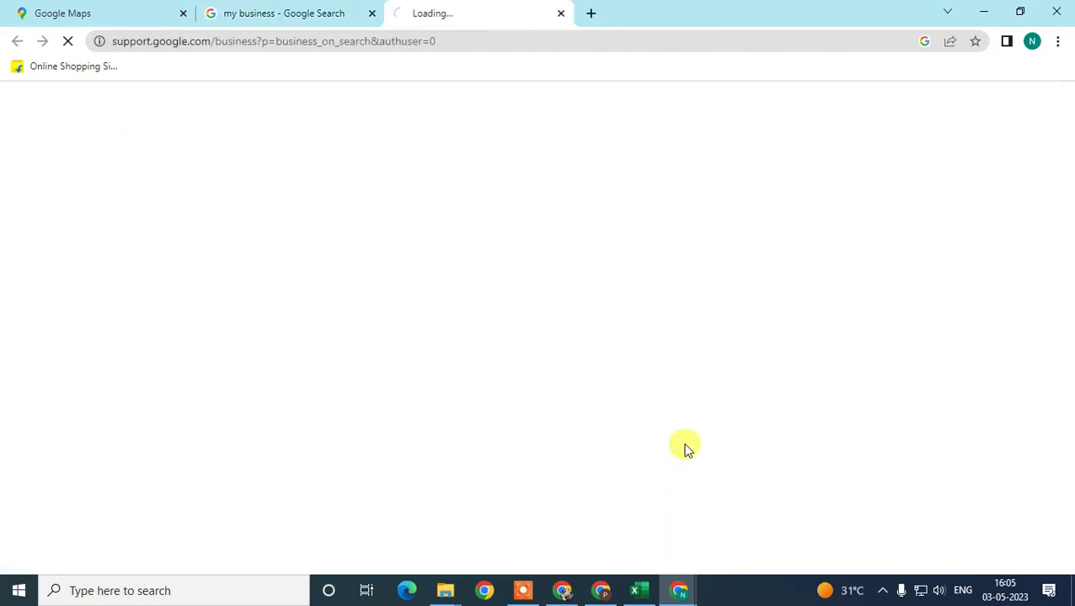
pyautogui.scroll(-2, 324, 330)
pyautogui.scroll(-10, 324, 330)
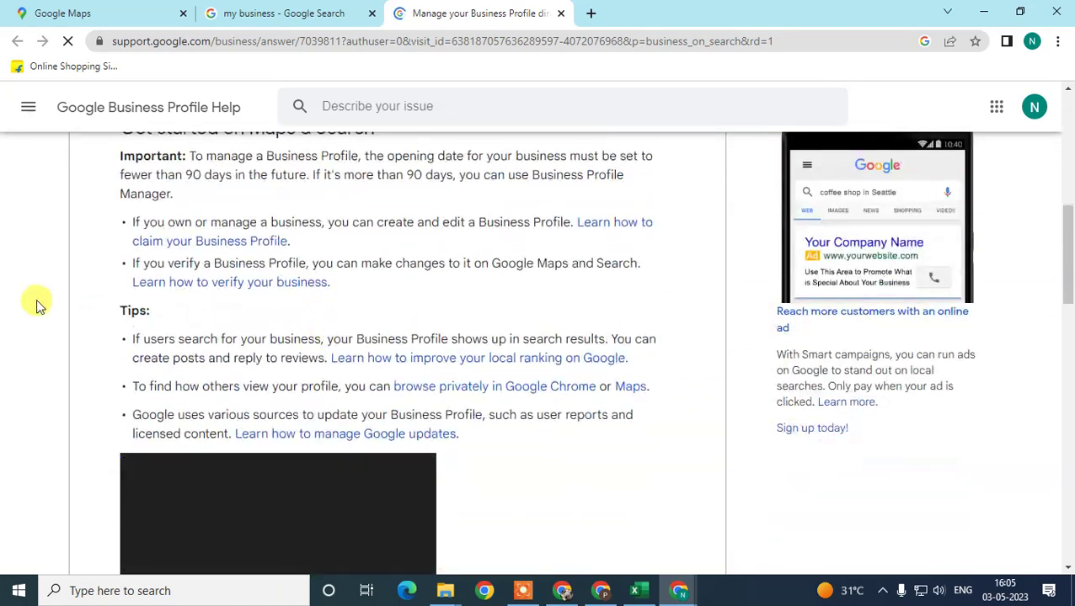
pyautogui.scroll(-9, 184, 292)
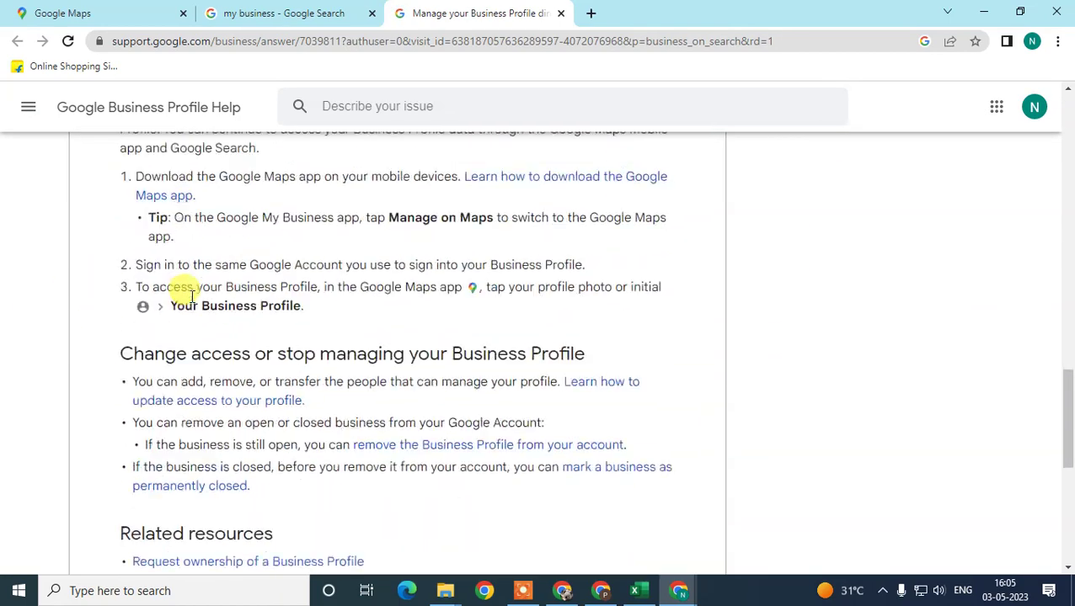
pyautogui.scroll(2, 192, 295)
pyautogui.scroll(-2, 192, 295)
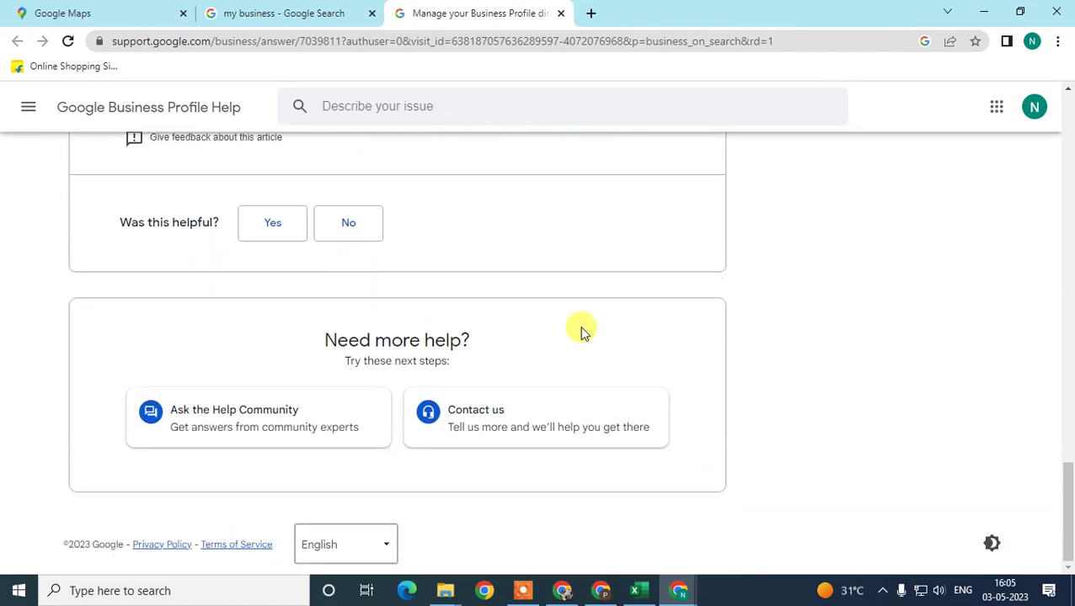
# Preview the Contact Us form, return to the help article and look over its support choices
pyautogui.click(480, 429)
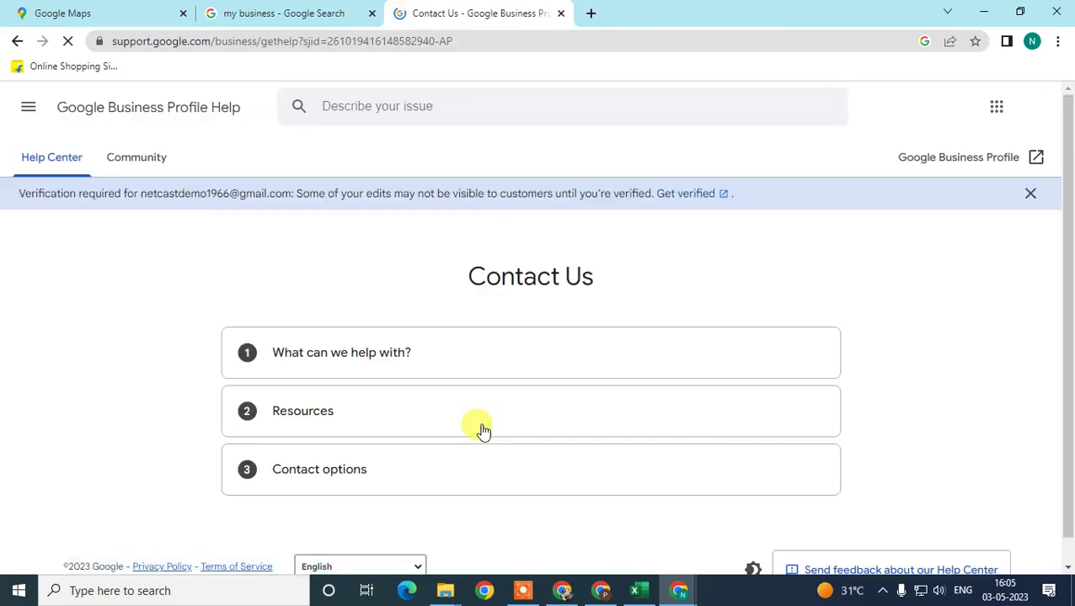
pyautogui.click(278, 12)
pyautogui.click(506, 10)
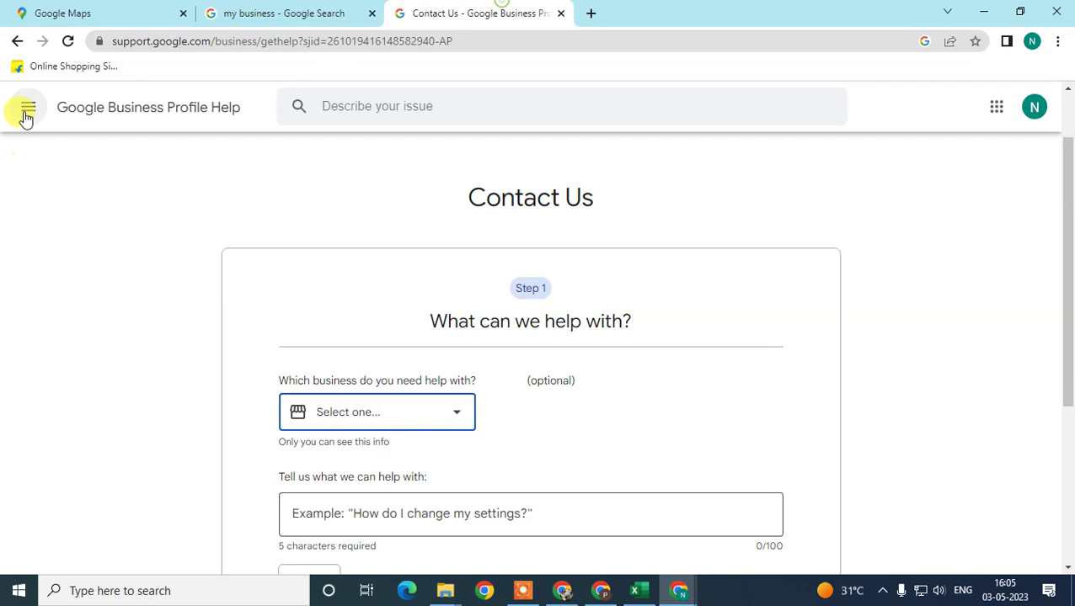
pyautogui.click(17, 41)
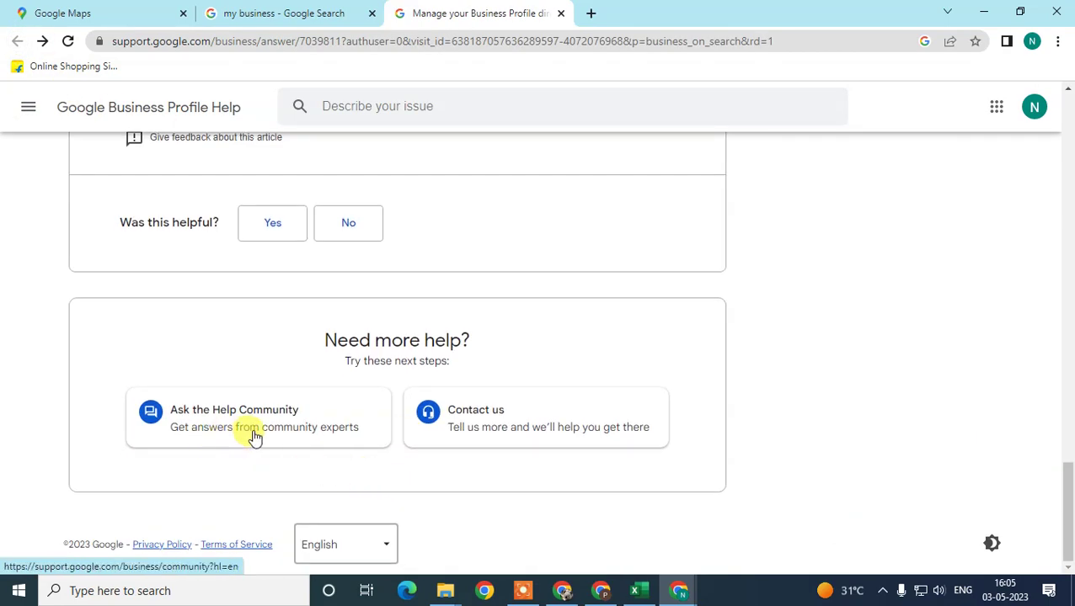
pyautogui.scroll(15, 202, 425)
pyautogui.scroll(-5, 272, 448)
pyautogui.scroll(-5, 272, 448)
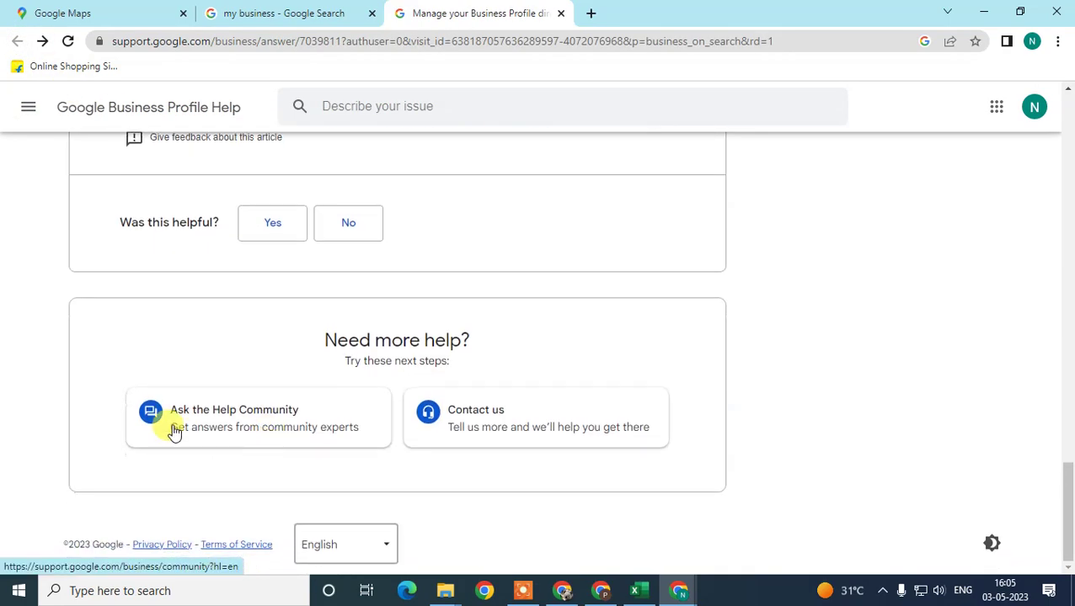
pyautogui.click(219, 430)
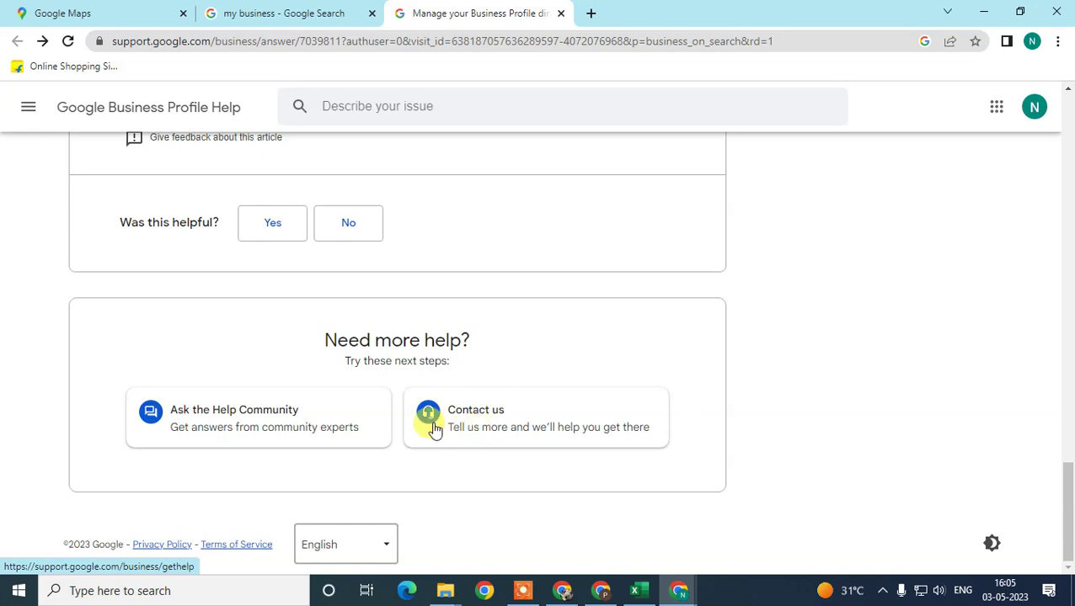
# Open the Contact Us form and select bdsg shop as the business needing help
pyautogui.click(495, 427)
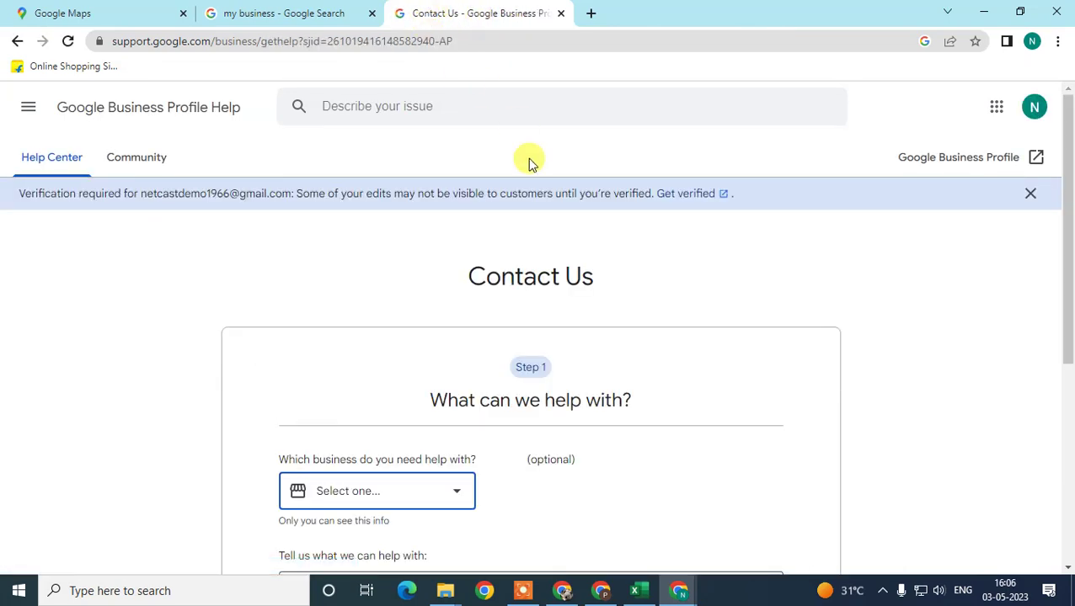
pyautogui.scroll(-2, 571, 280)
pyautogui.click(369, 262)
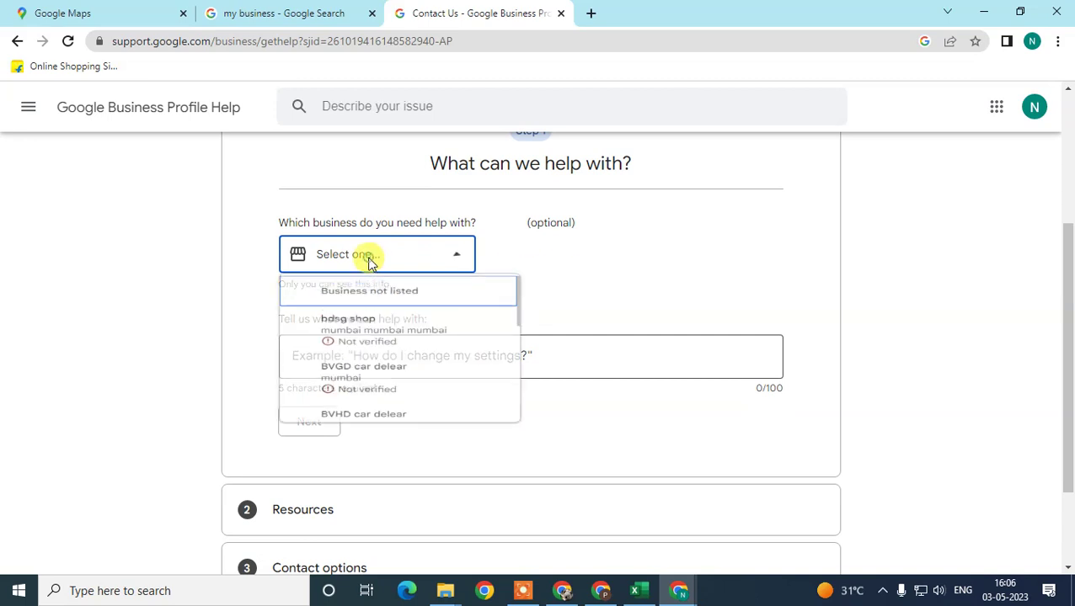
pyautogui.click(404, 365)
pyautogui.scroll(-1, 364, 265)
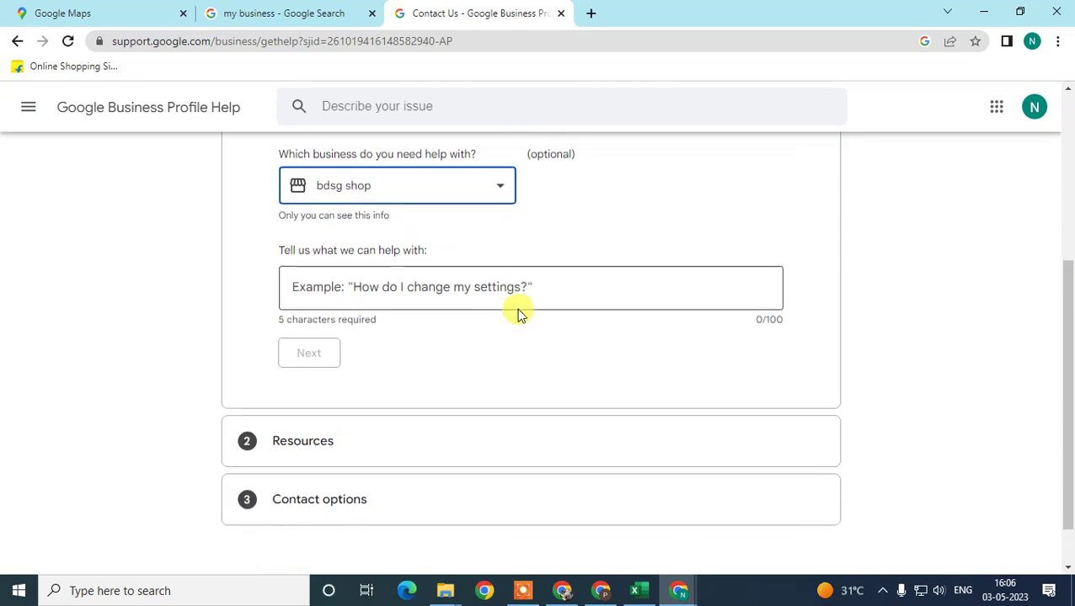
# Describe the issue as "my bussiness not get verified", classify it as "Fix verification under review" and continue to the resources
pyautogui.click(344, 273)
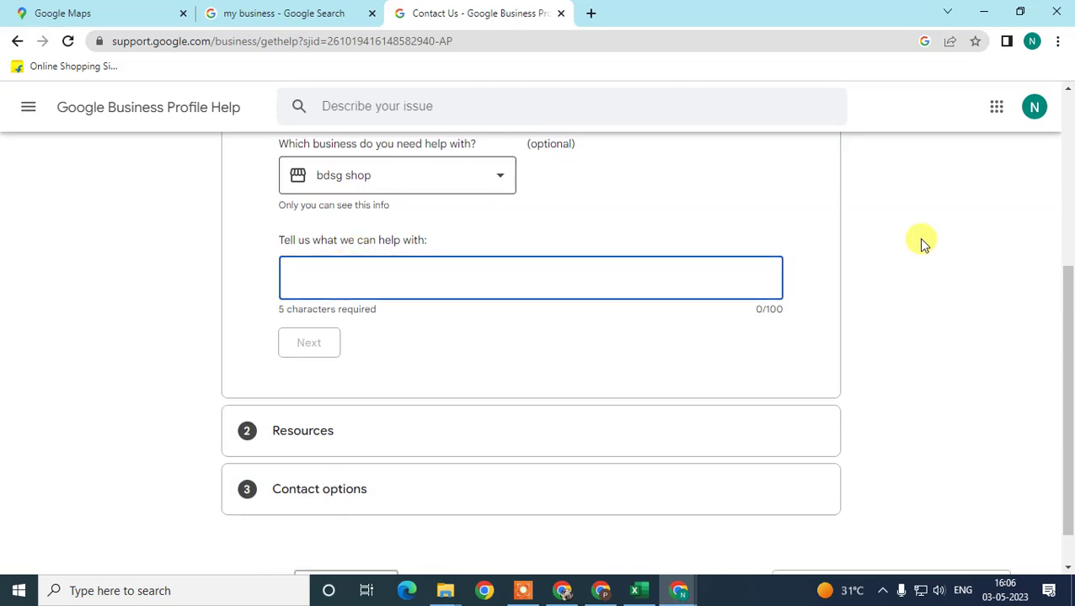
pyautogui.write('my bussiness not get verified')
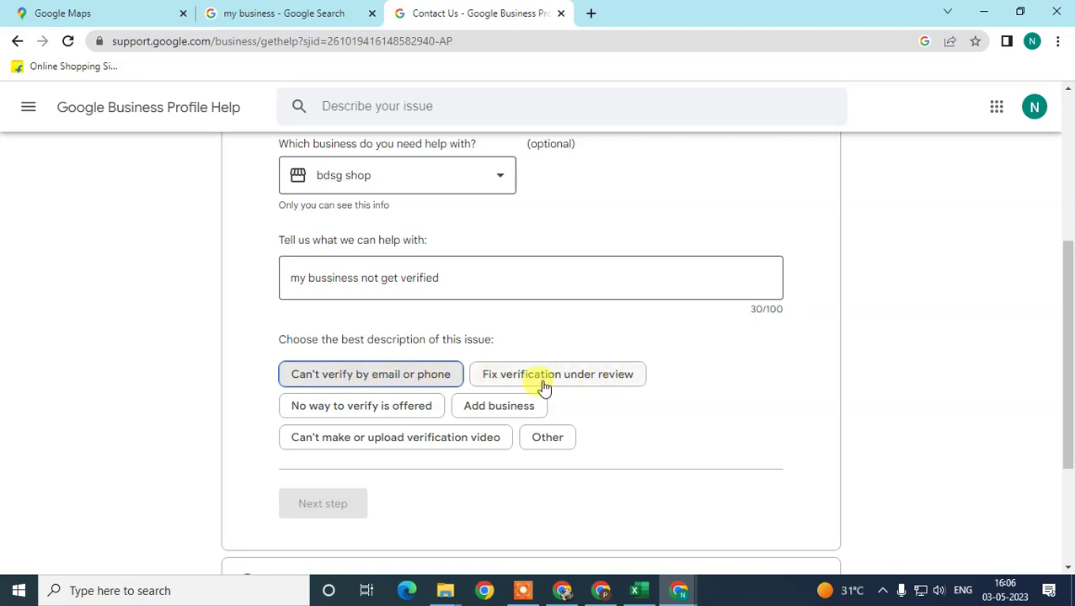
pyautogui.scroll(-1, 623, 375)
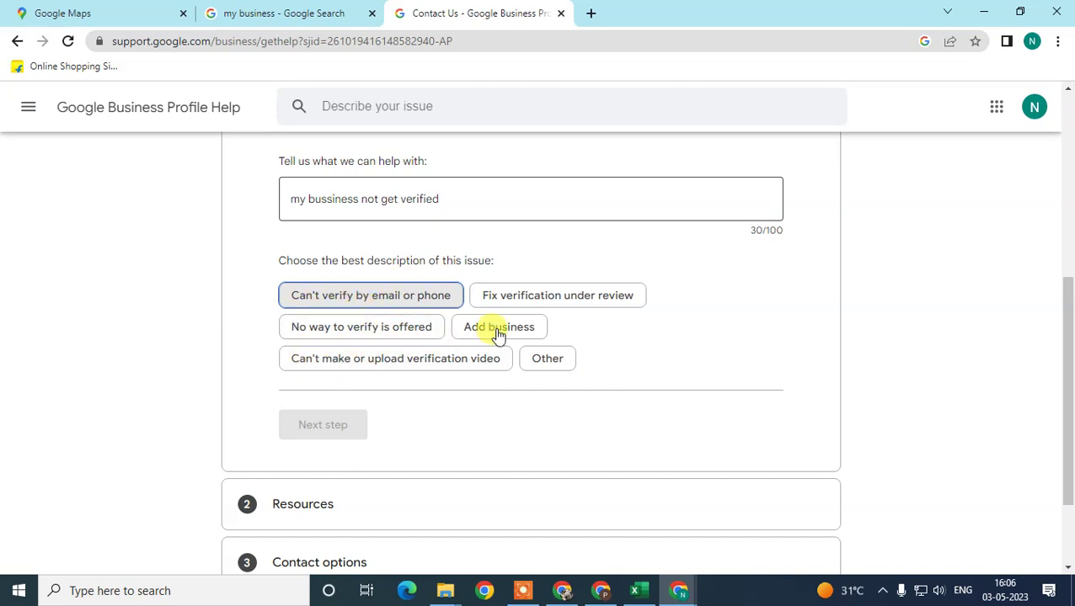
pyautogui.click(549, 362)
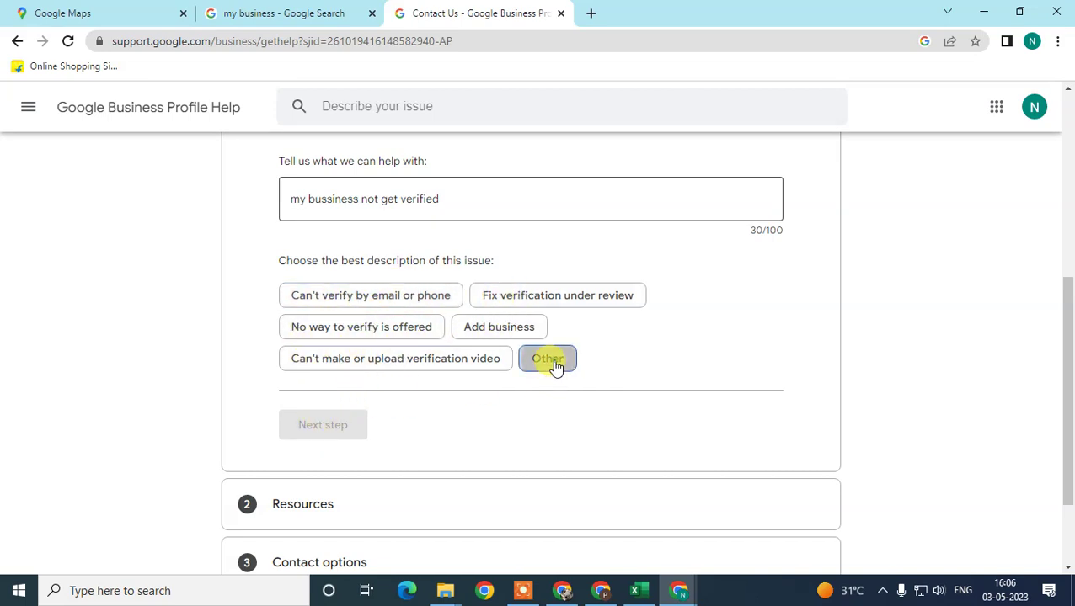
pyautogui.click(572, 298)
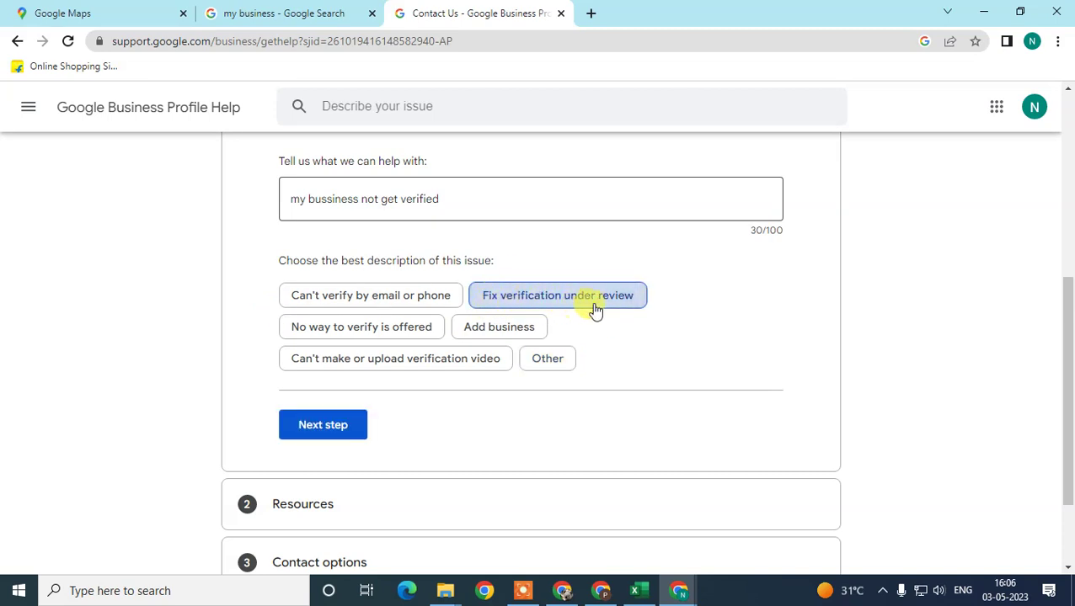
pyautogui.click(340, 429)
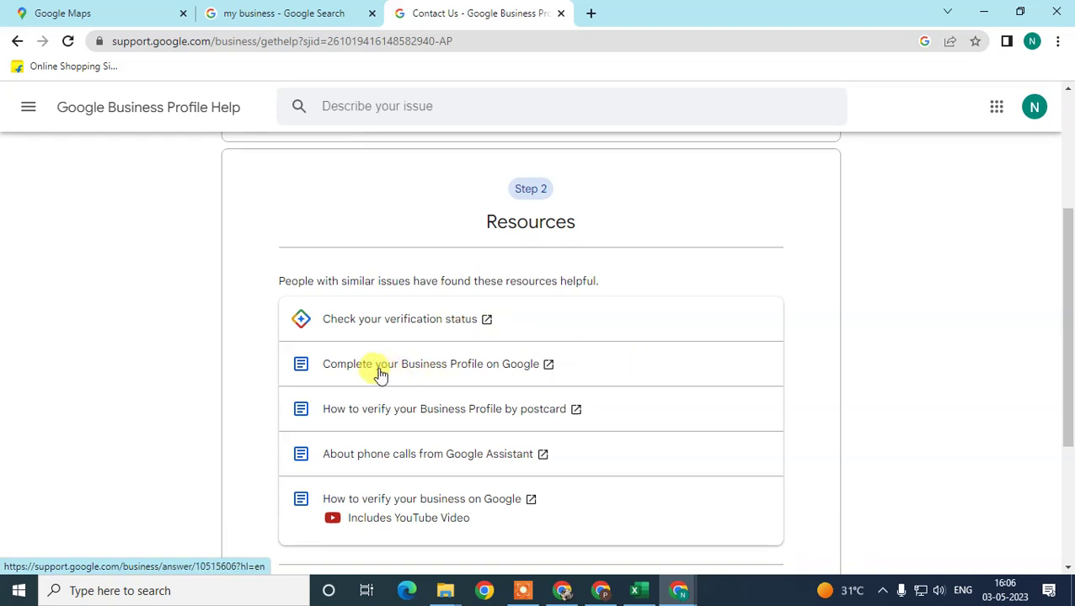
# Review the suggested verification resources and continue to the contact options
pyautogui.scroll(-1, 422, 362)
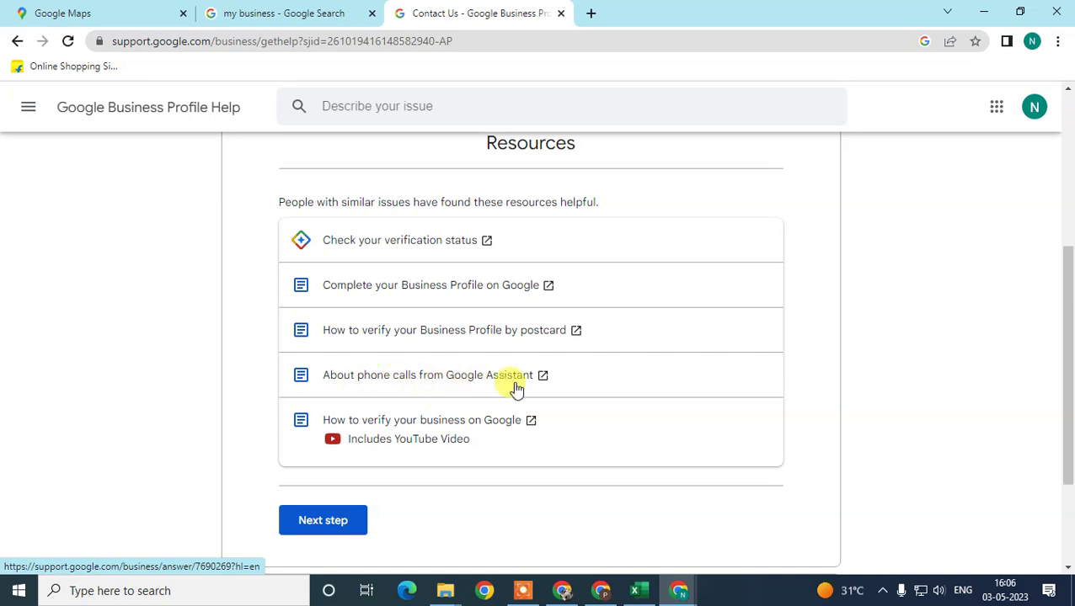
pyautogui.scroll(-1, 525, 386)
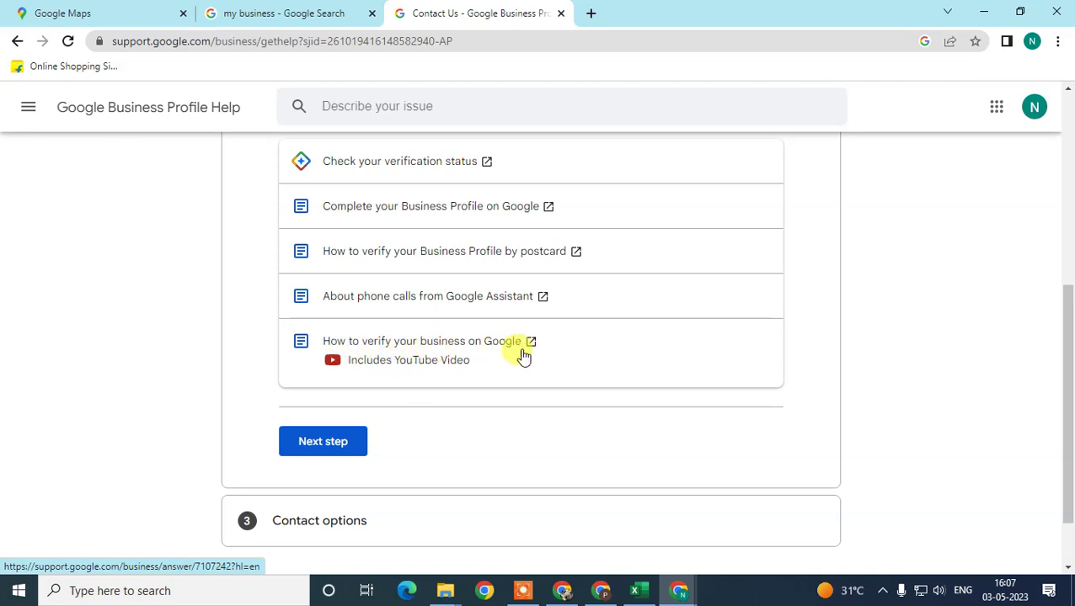
pyautogui.scroll(2, 444, 425)
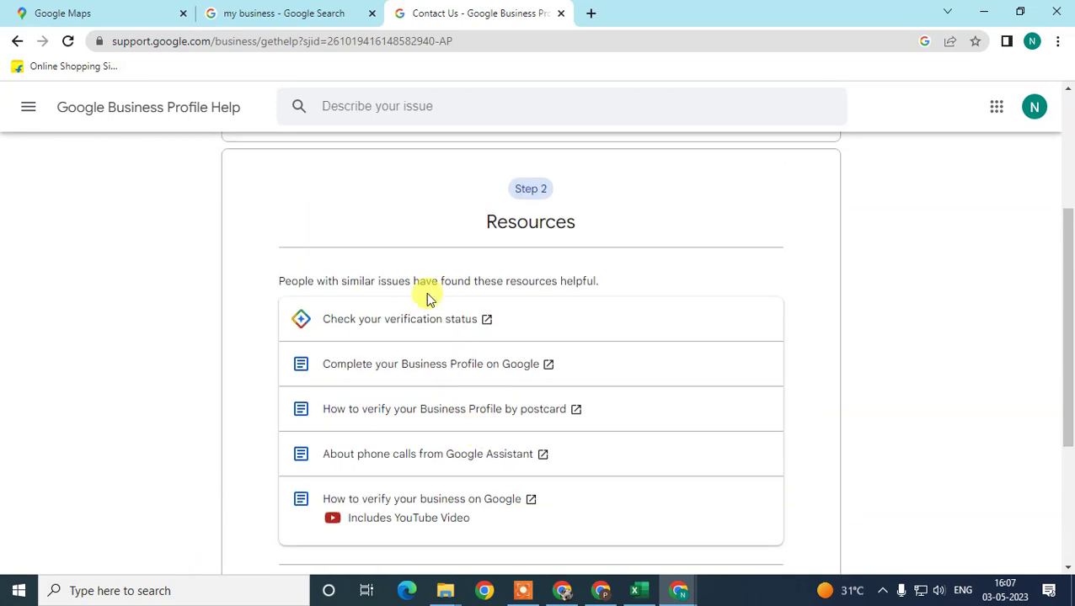
pyautogui.scroll(-2, 385, 465)
pyautogui.scroll(2, 390, 441)
pyautogui.scroll(-1, 384, 448)
pyautogui.scroll(-2, 353, 478)
pyautogui.click(337, 376)
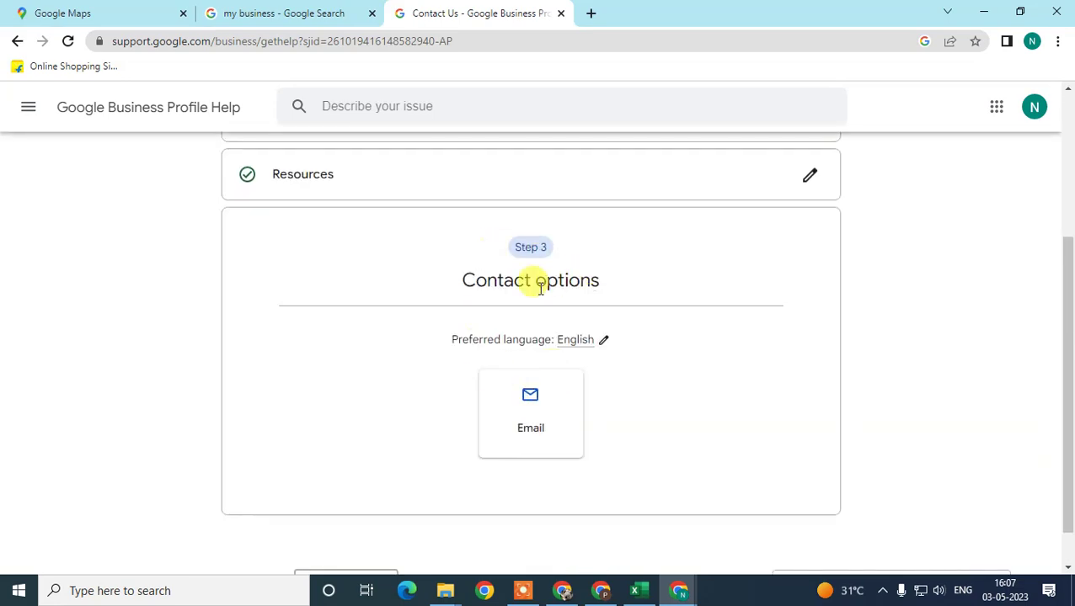
# Choose Email as the contact option and read the signed-in account and business verification notices
pyautogui.click(535, 418)
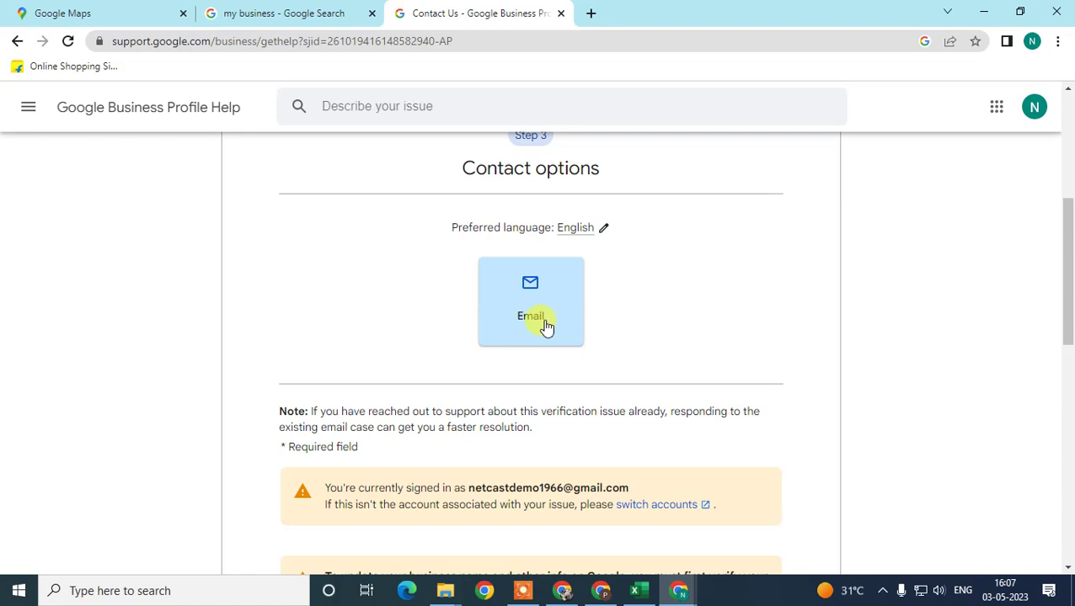
pyautogui.scroll(-3, 451, 428)
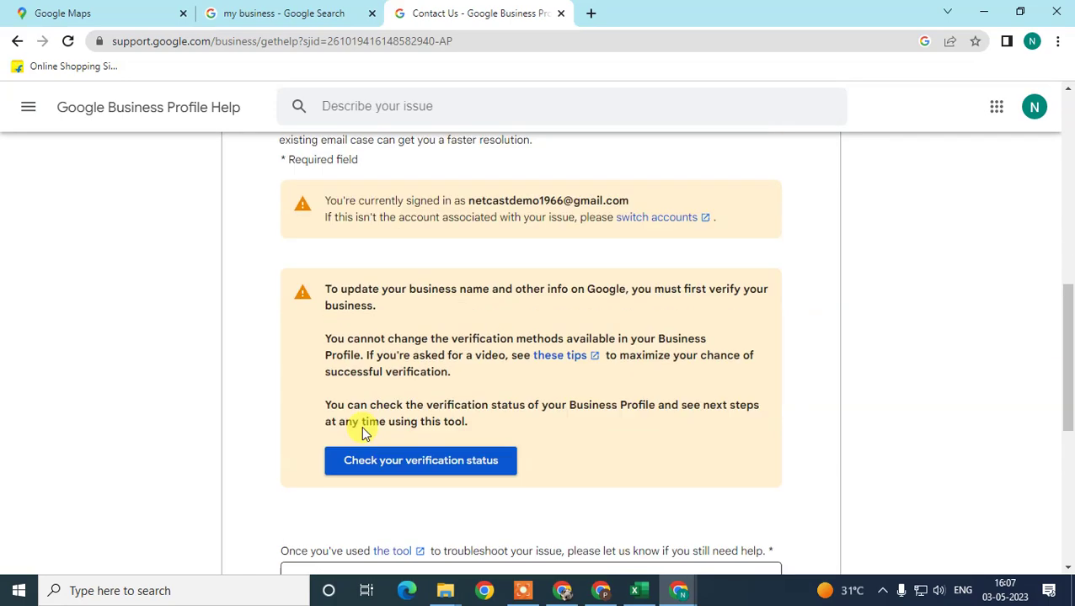
pyautogui.scroll(2, 362, 425)
pyautogui.scroll(-1, 336, 337)
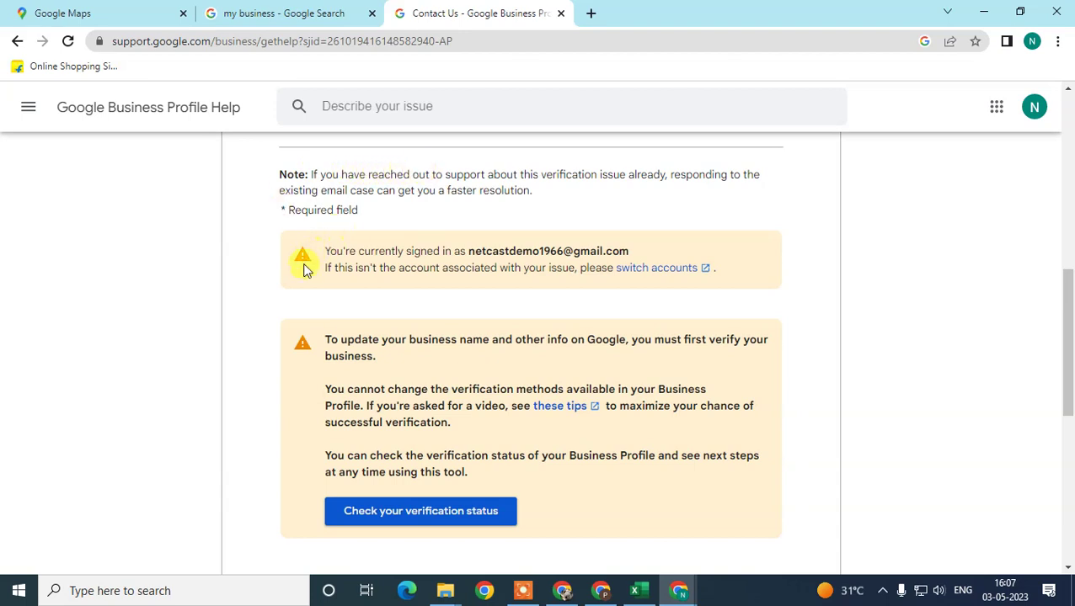
pyautogui.moveTo(333, 339); pyautogui.dragTo(375, 407)
pyautogui.scroll(-2, 570, 400)
pyautogui.moveTo(427, 314); pyautogui.dragTo(319, 247)
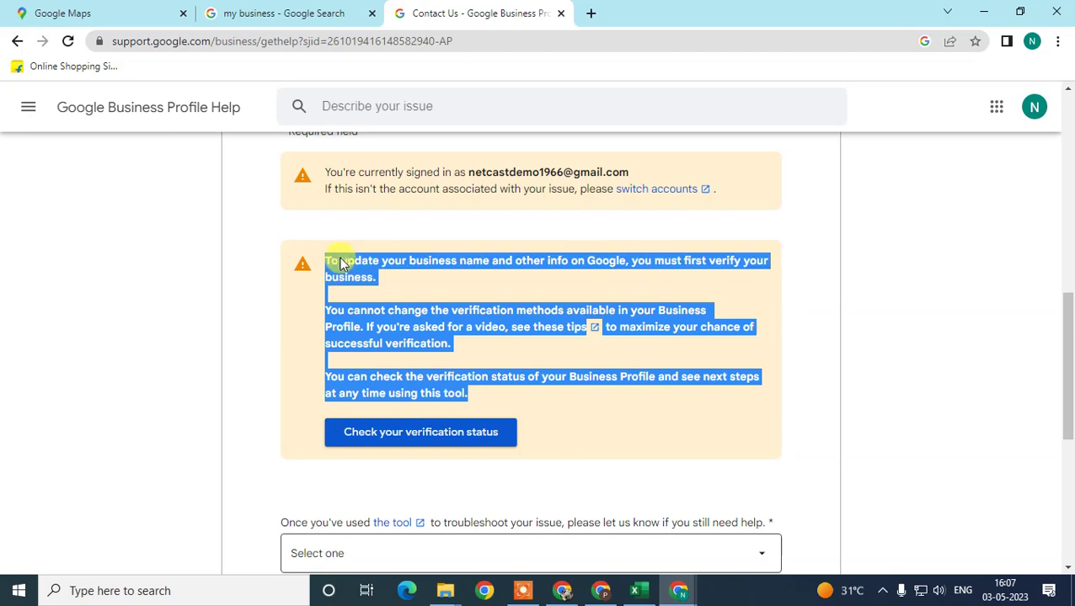
# Reread the verification notice and answer the troubleshooting question with "This tool did not fix my issue. I need to contact the support team."
pyautogui.scroll(-3, 547, 354)
pyautogui.click(437, 312)
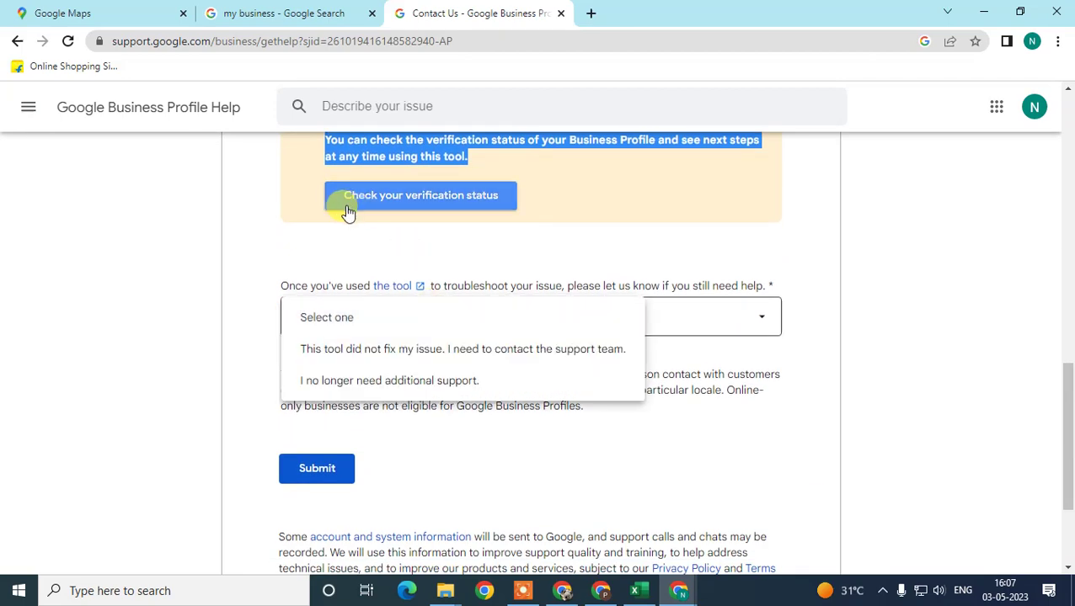
pyautogui.scroll(2, 348, 211)
pyautogui.click(562, 273)
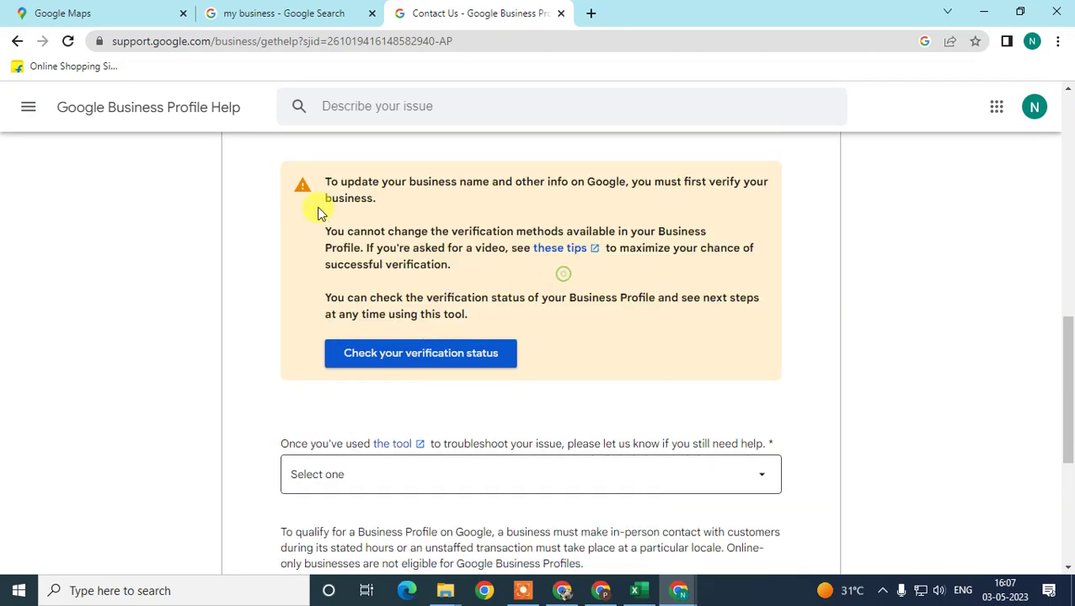
pyautogui.moveTo(331, 181); pyautogui.dragTo(508, 312)
pyautogui.scroll(-1, 510, 324)
pyautogui.scroll(1, 379, 235)
pyautogui.click(464, 302)
pyautogui.moveTo(470, 314); pyautogui.dragTo(331, 180)
pyautogui.scroll(-1, 480, 337)
pyautogui.click(320, 407)
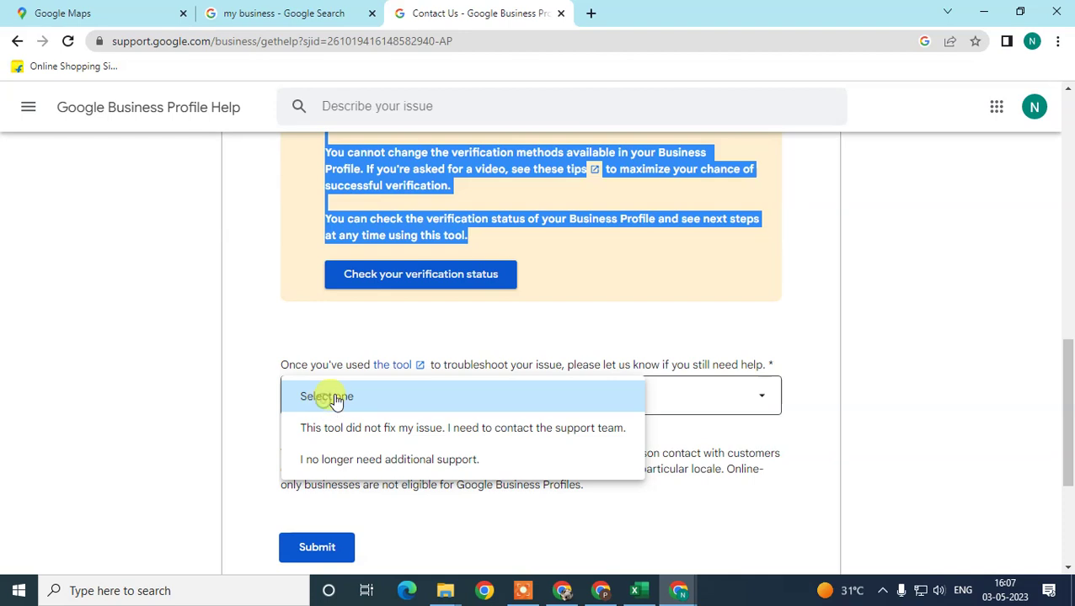
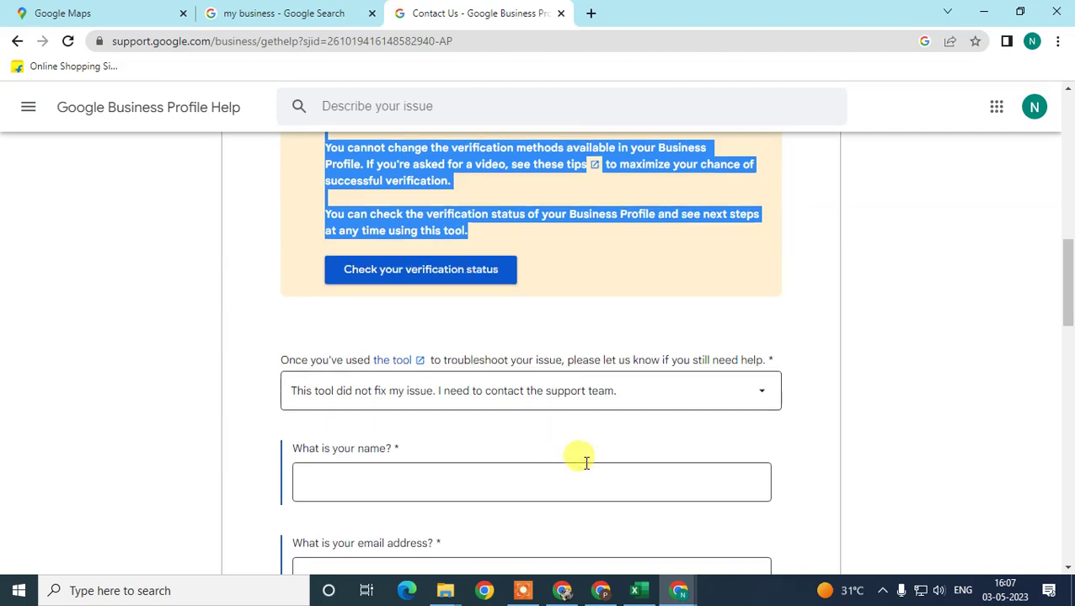
# Go through the name, email address and phone number fields of the email support form, including the country code choice
pyautogui.click(382, 329)
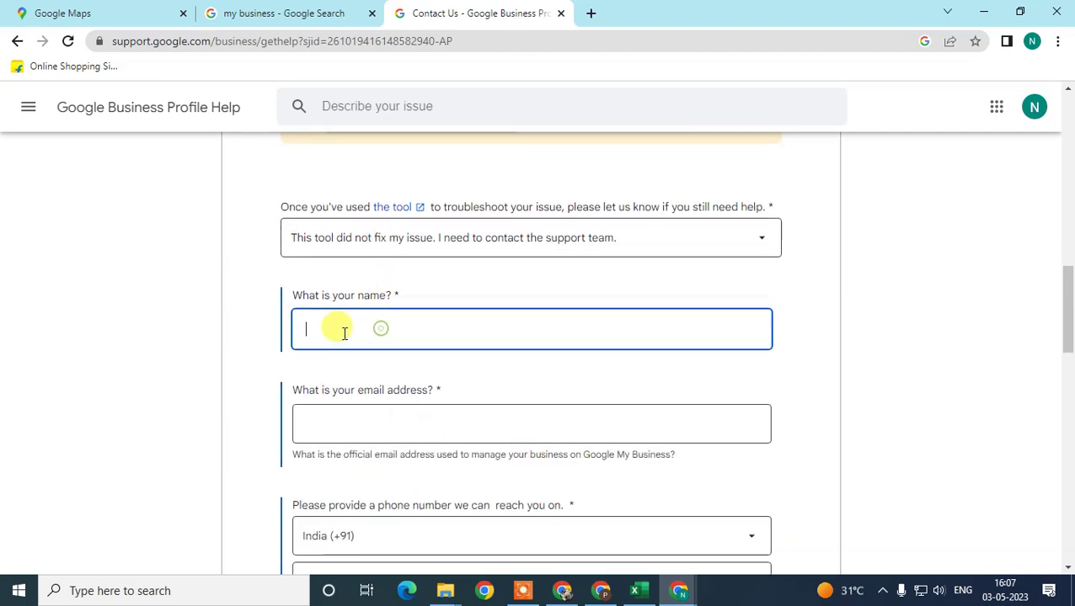
pyautogui.scroll(-1, 373, 337)
pyautogui.click(351, 340)
pyautogui.scroll(-2, 379, 345)
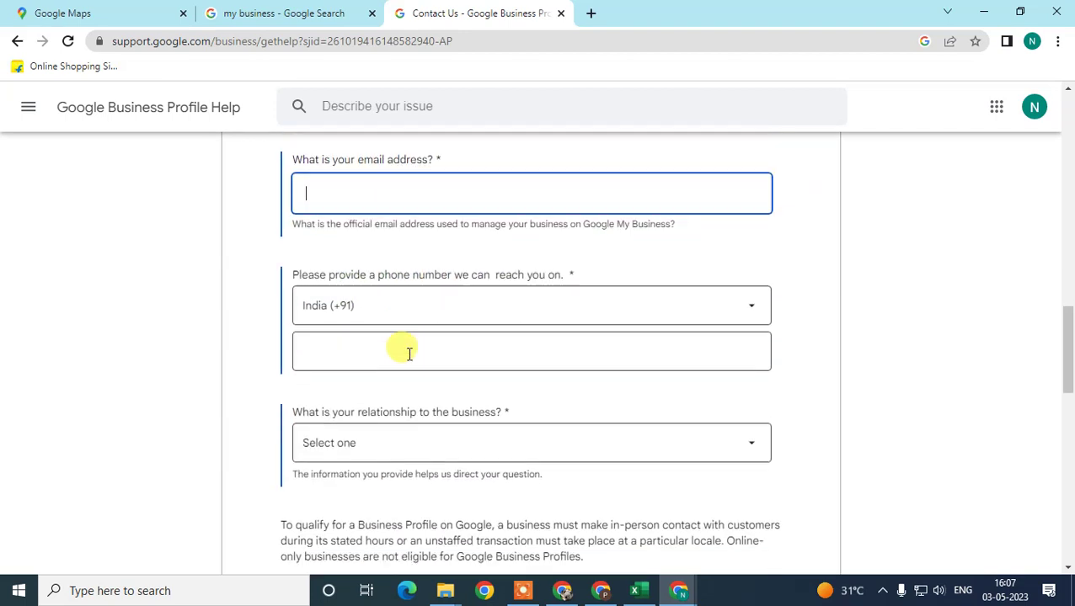
pyautogui.click(318, 354)
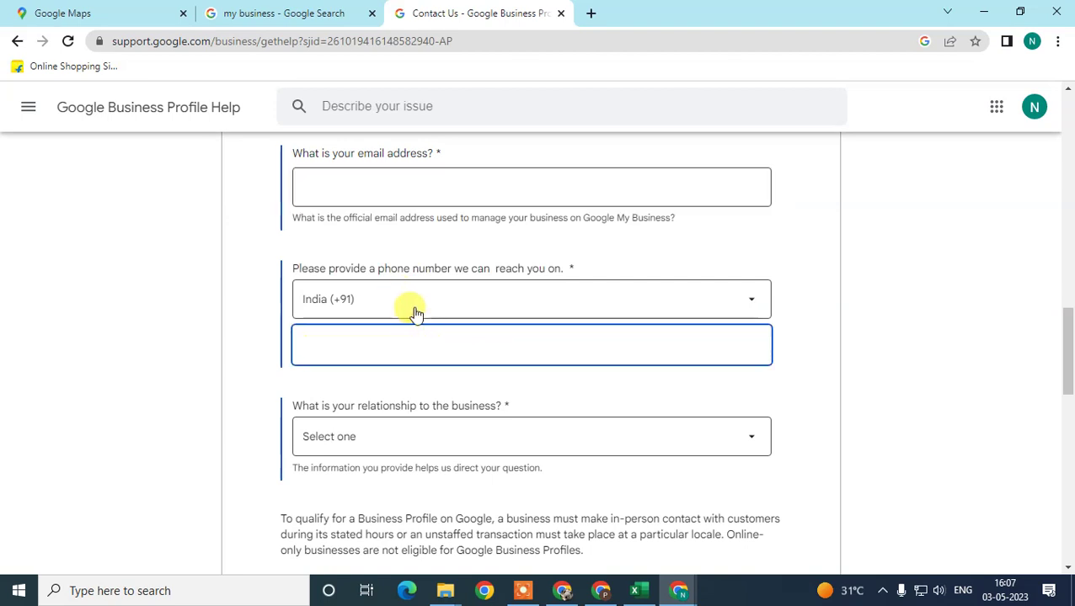
pyautogui.click(389, 304)
pyautogui.click(386, 305)
pyautogui.click(365, 340)
pyautogui.scroll(-1, 272, 355)
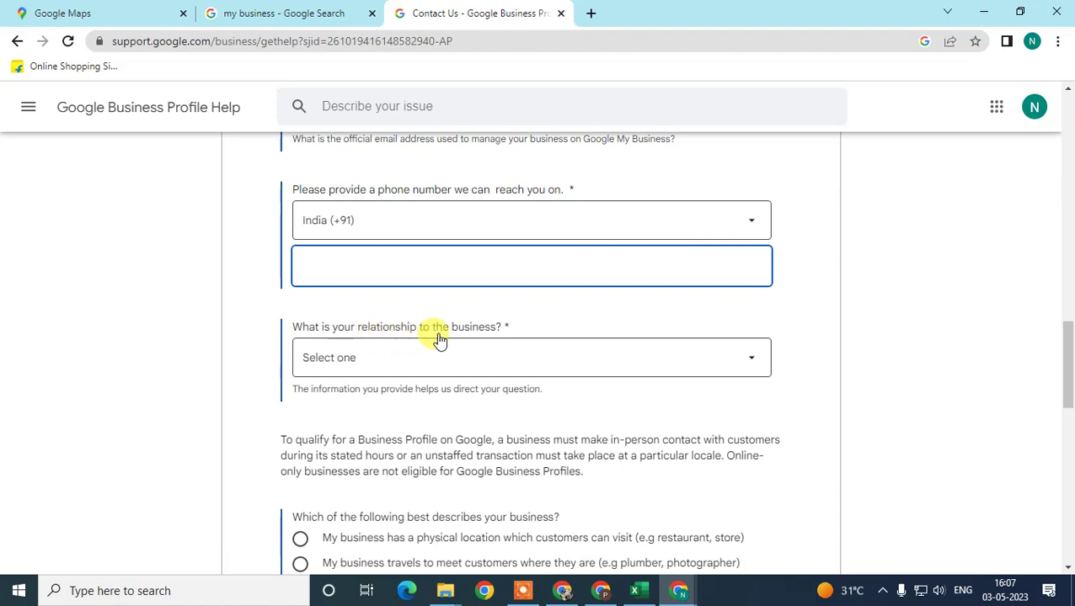
# Look over the choices for the relationship to the business and for the type of business
pyautogui.click(411, 366)
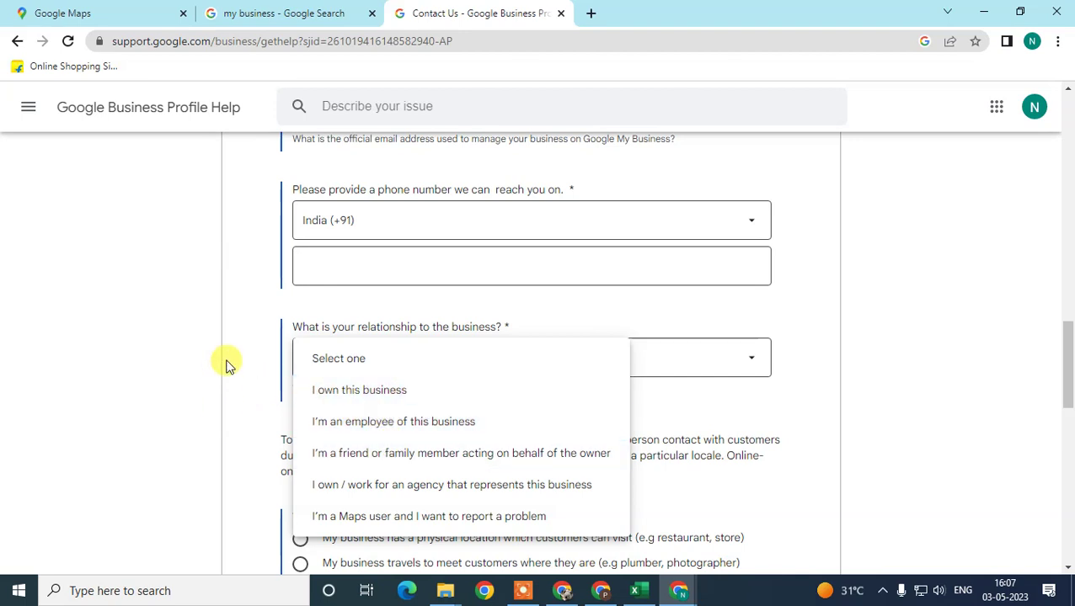
pyautogui.click(693, 377)
pyautogui.scroll(-1, 472, 404)
pyautogui.scroll(-2, 485, 428)
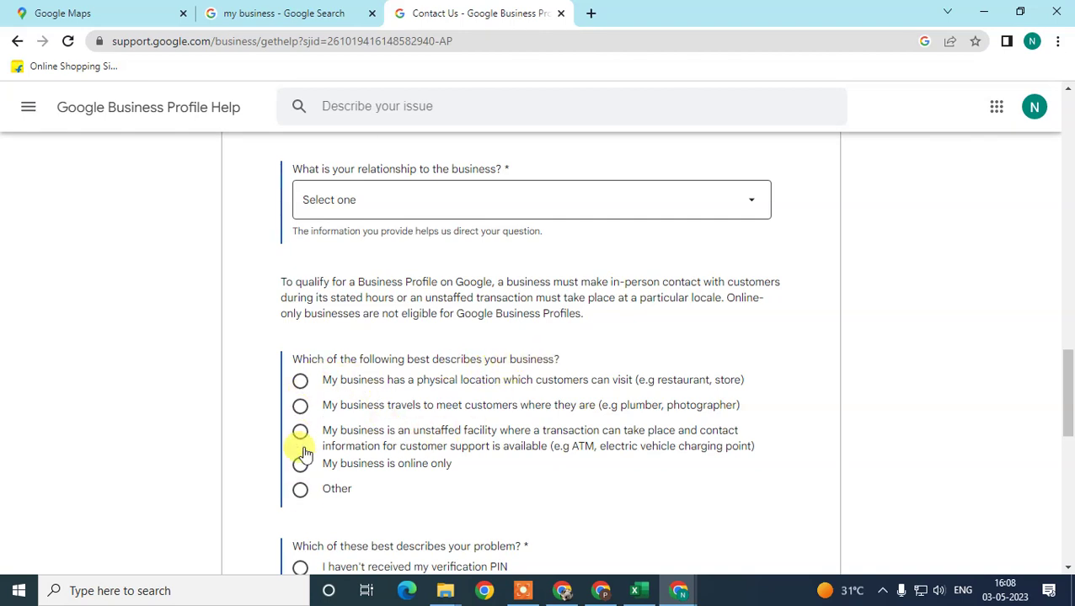
pyautogui.scroll(-2, 300, 422)
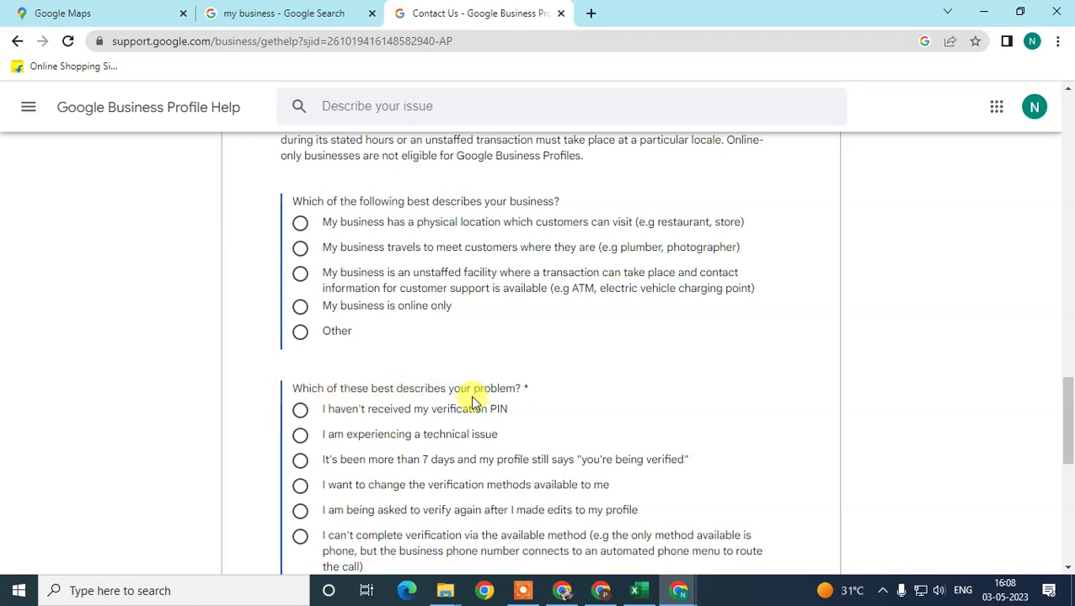
# Review the listed verification problems, select "Other (please specify)" and place the cursor in its text field
pyautogui.scroll(-2, 514, 403)
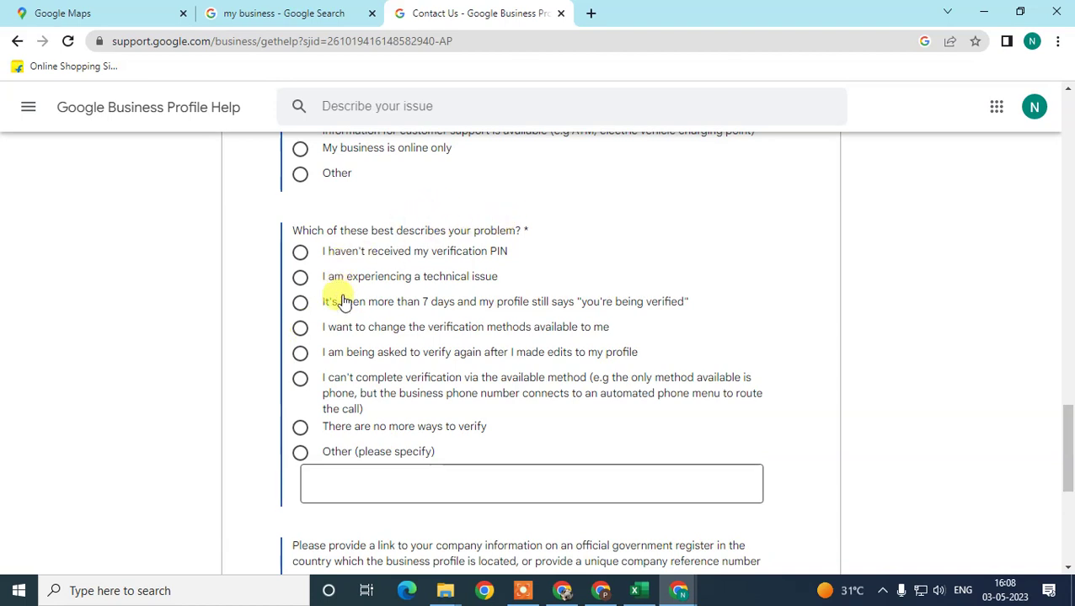
pyautogui.moveTo(314, 249); pyautogui.dragTo(523, 413)
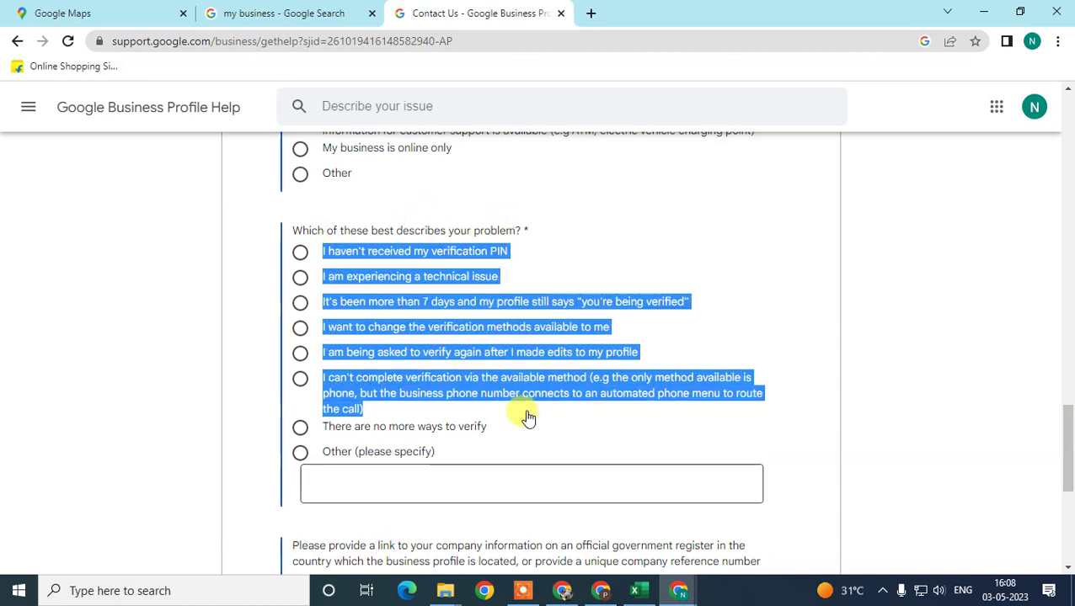
pyautogui.scroll(-1, 415, 420)
pyautogui.click(301, 378)
pyautogui.click(403, 403)
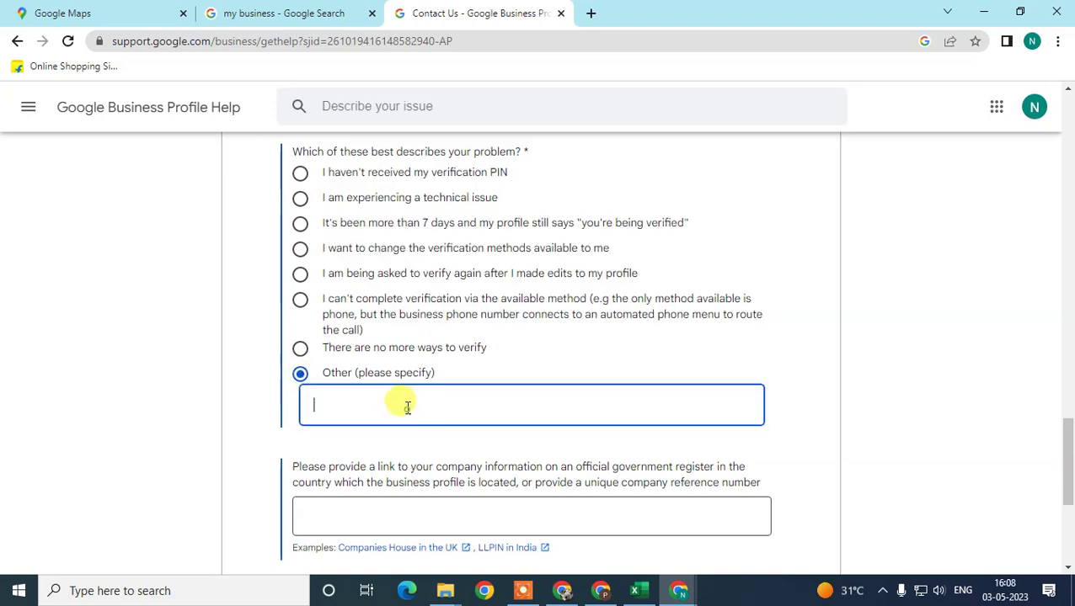
# Examine the company register link field and the submission area, and return to the beginning of the Contact Us form
pyautogui.scroll(-3, 396, 396)
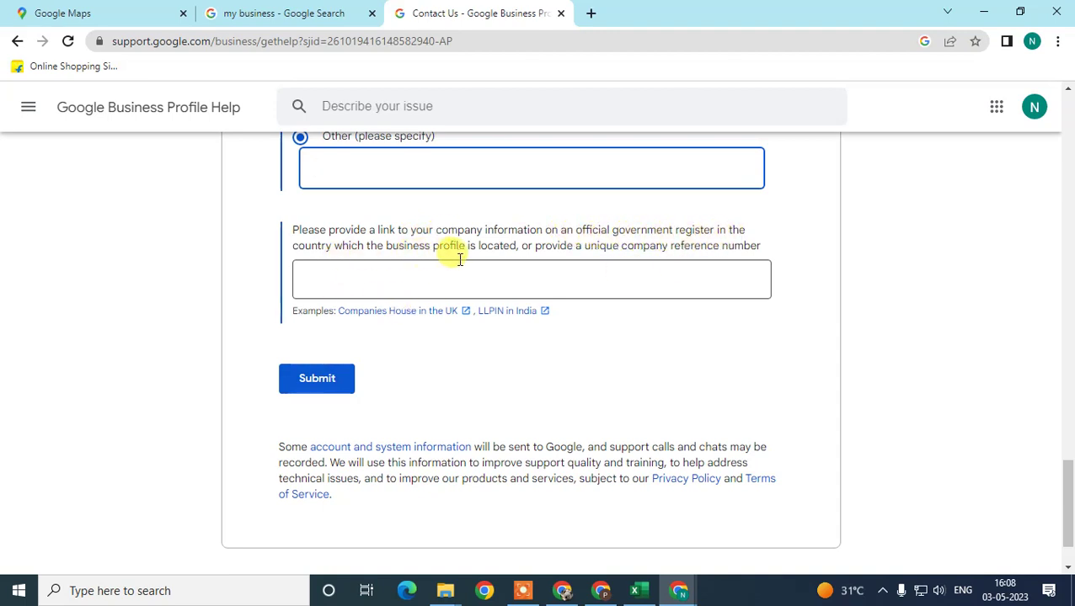
pyautogui.click(373, 278)
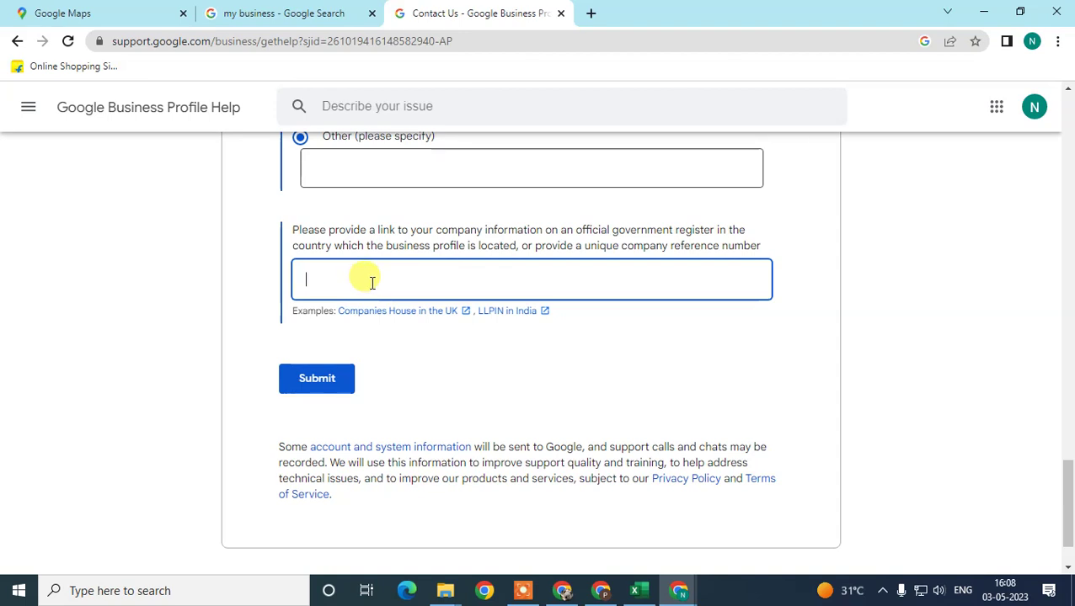
pyautogui.scroll(-1, 450, 289)
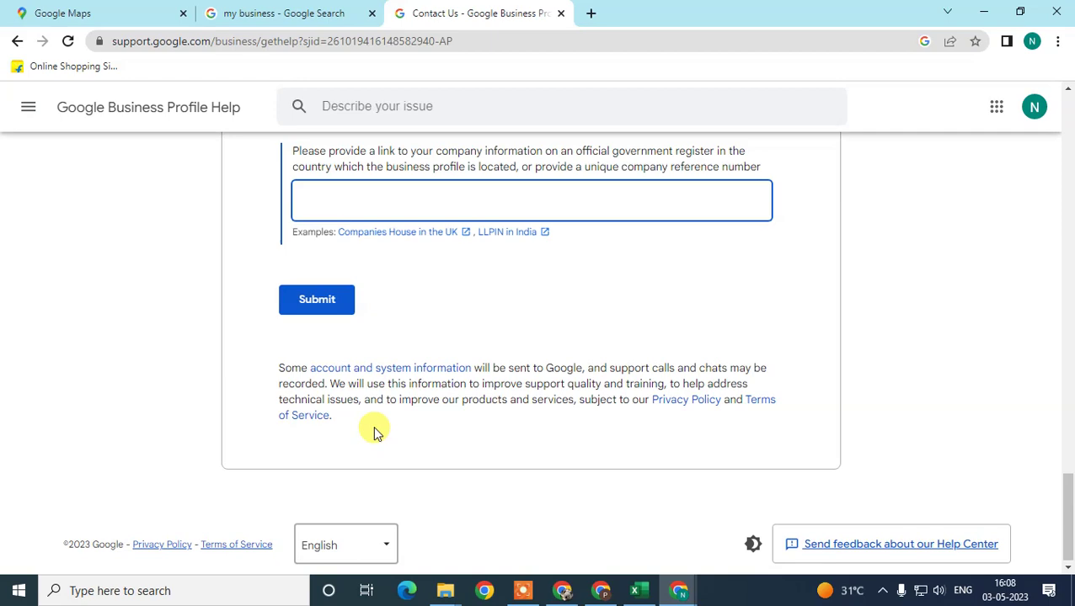
pyautogui.scroll(15, 375, 426)
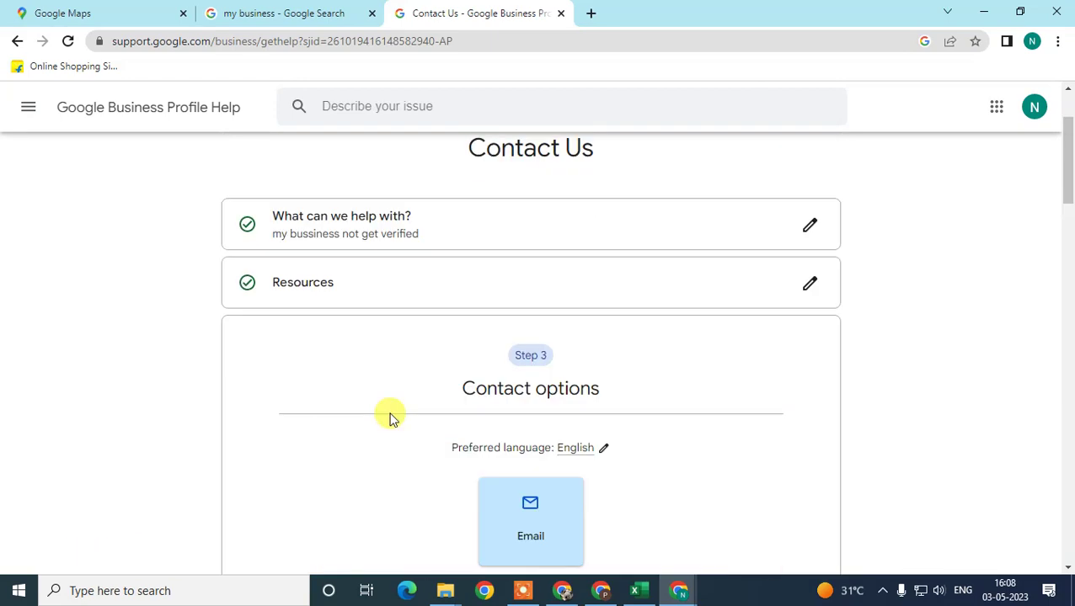
pyautogui.scroll(3, 390, 419)
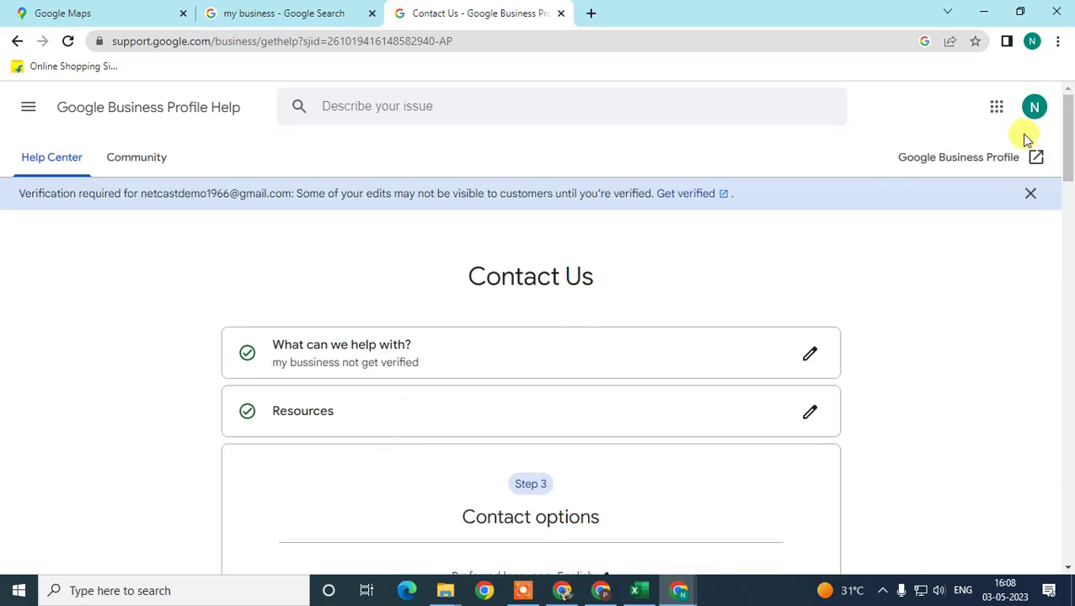
# Revisit the my business search and Contact Us pages, return to Google Maps and show the desktop
pyautogui.click(341, 15)
pyautogui.click(408, 16)
pyautogui.click(307, 10)
pyautogui.click(139, 8)
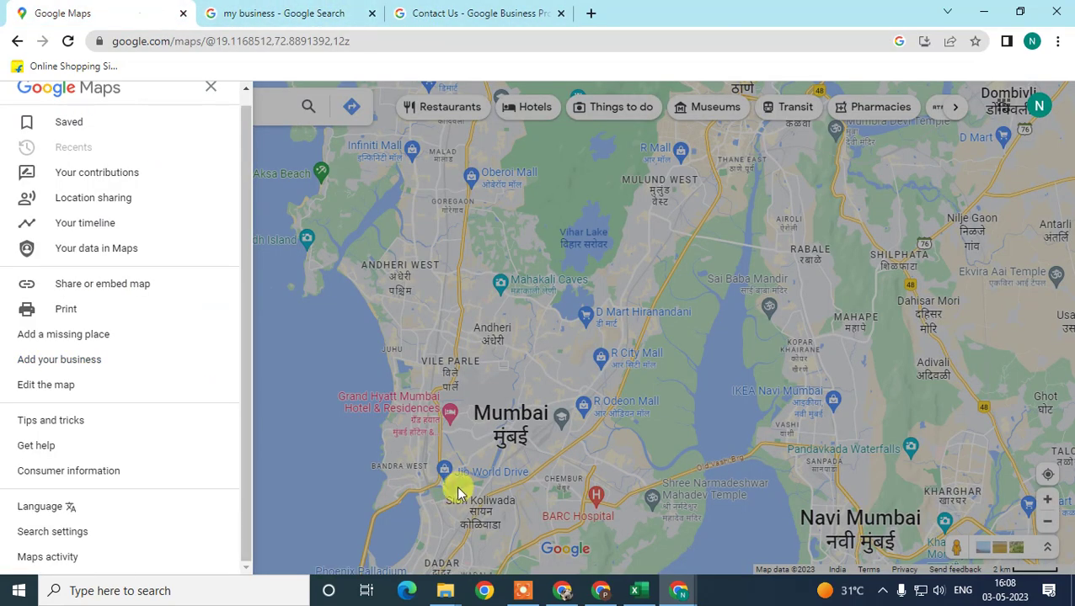
pyautogui.press('super+d')
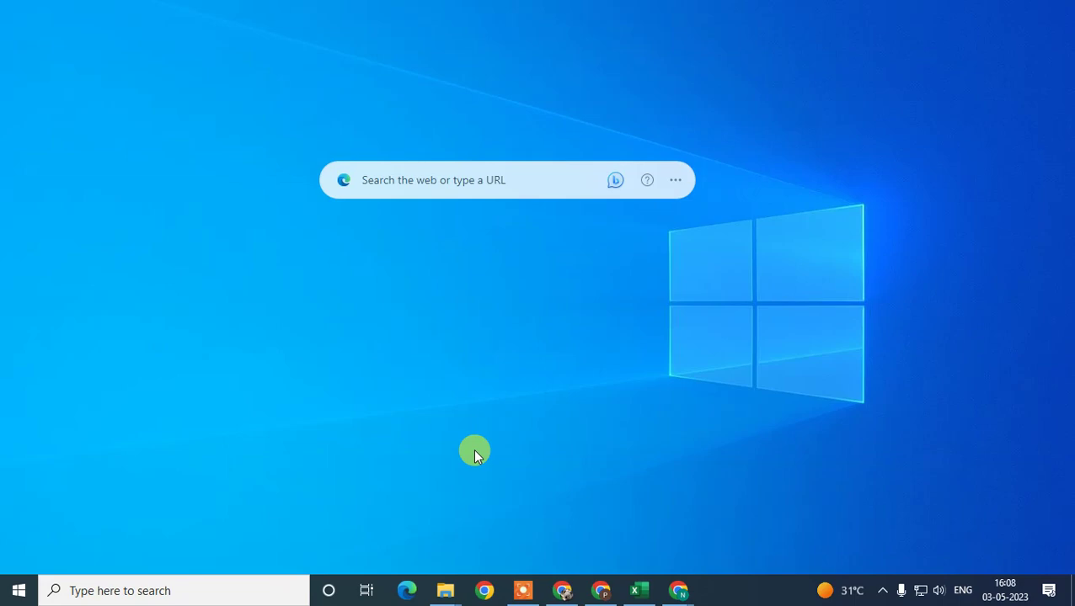